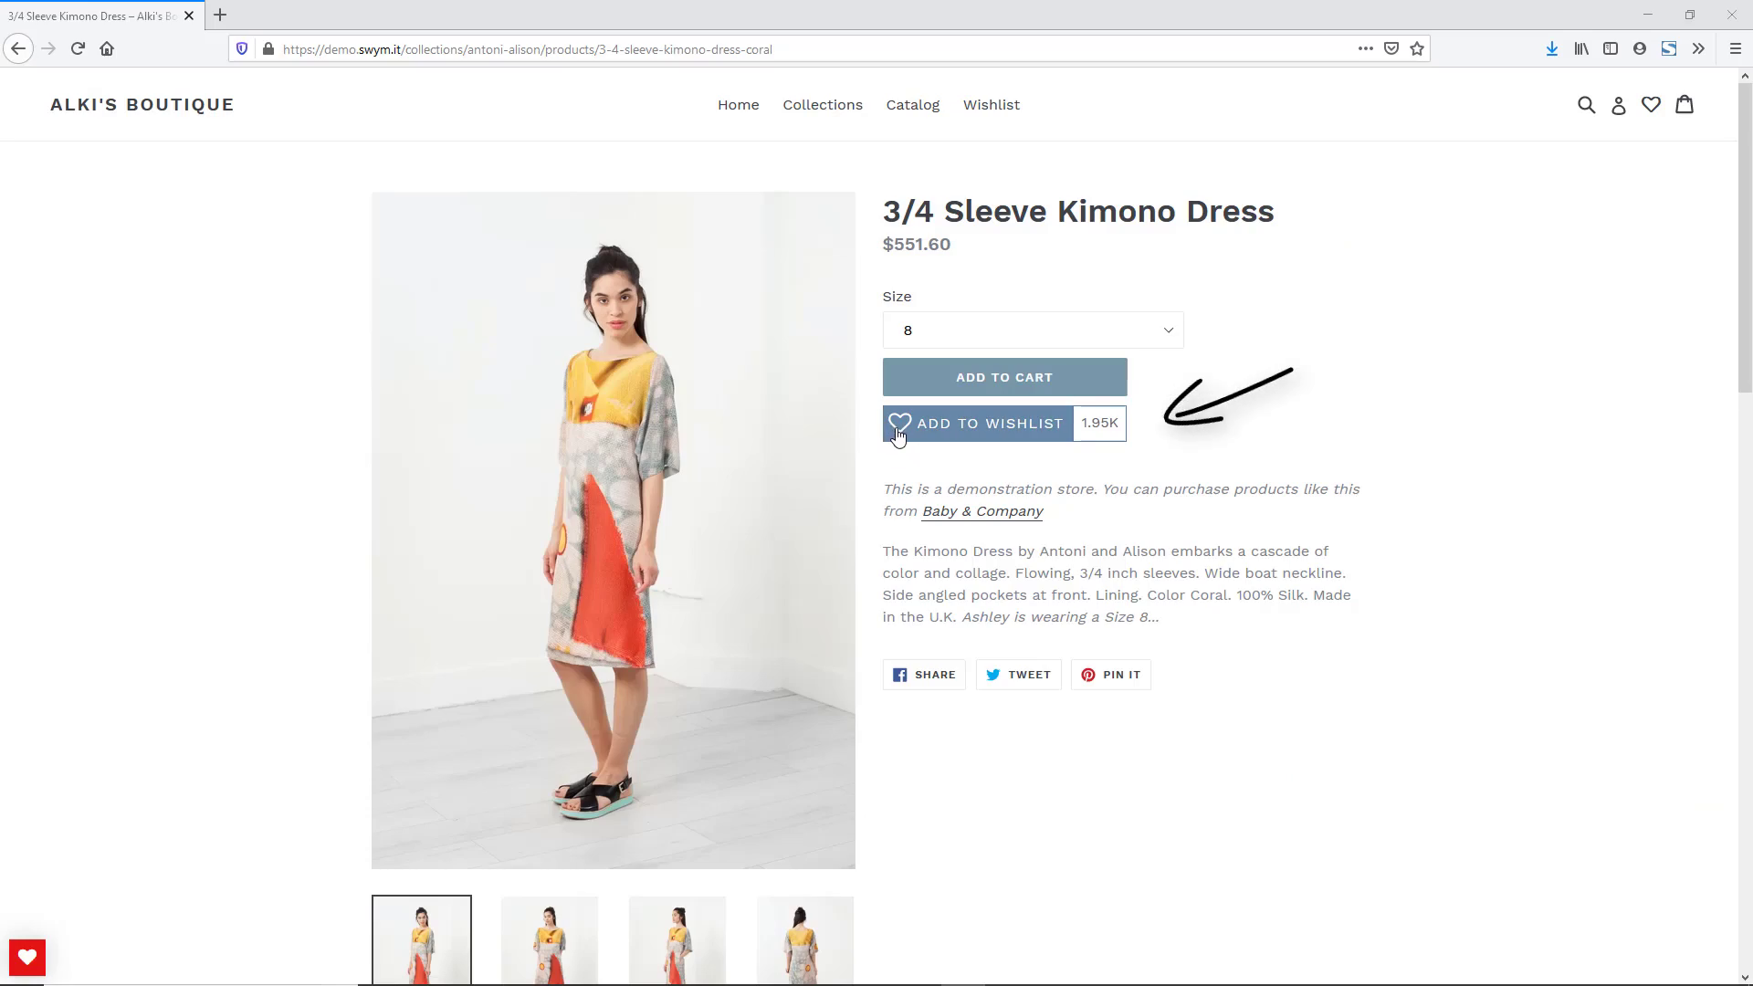
- Save the 3/4 Sleeve Kimono Dress to the wishlist and its winter collection
{"action": "left_click", "coordinate": [898, 429]}
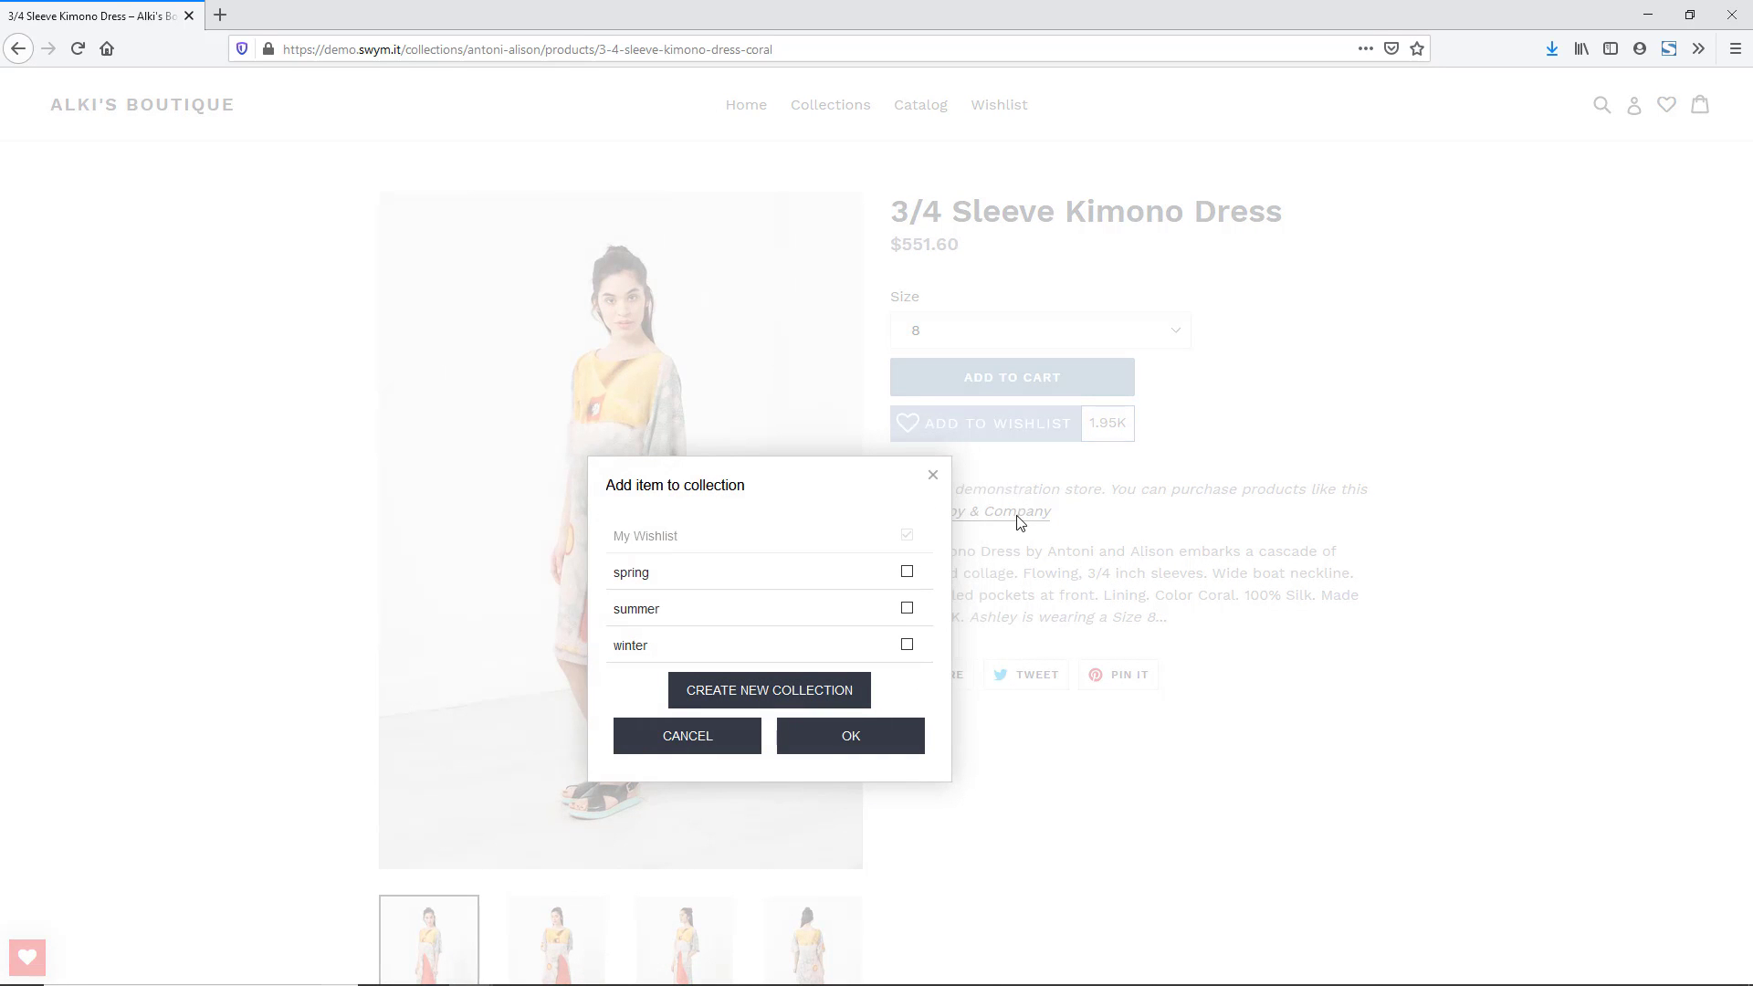
{"action": "left_click", "coordinate": [906, 645]}
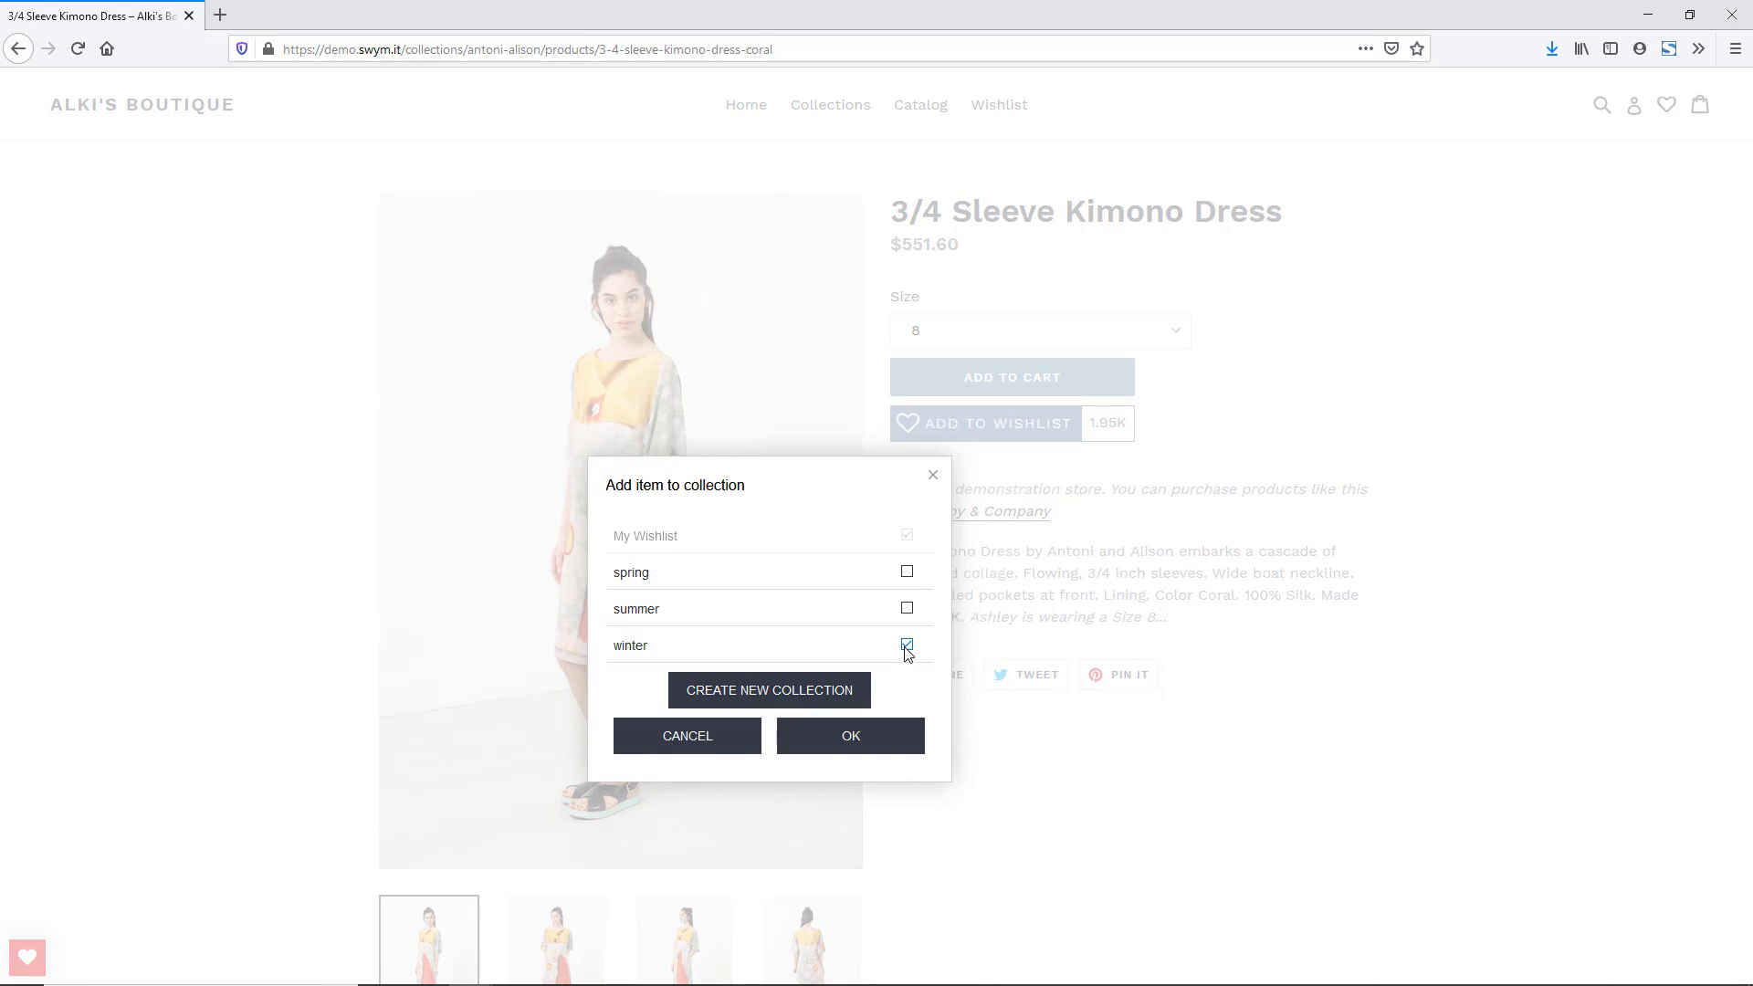
{"action": "left_click", "coordinate": [889, 752]}
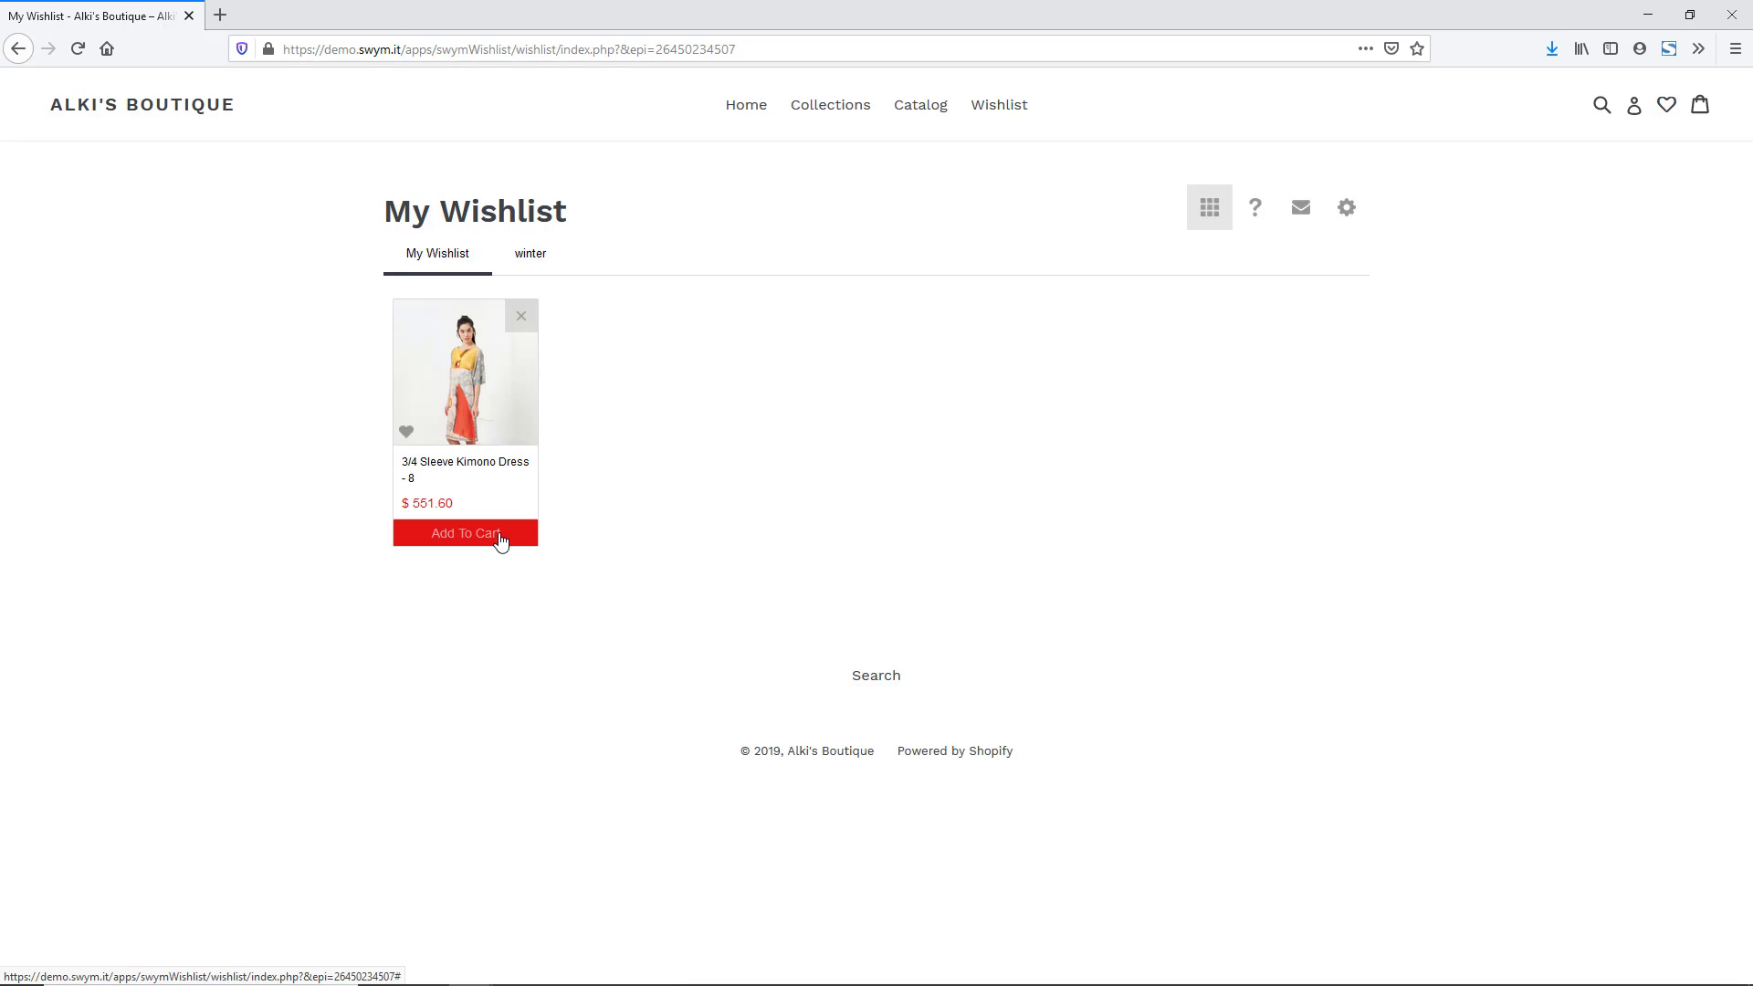
- Add the wishlisted kimono dress to the cart and try sharing the wishlist by e-mail
{"action": "left_click", "coordinate": [500, 539]}
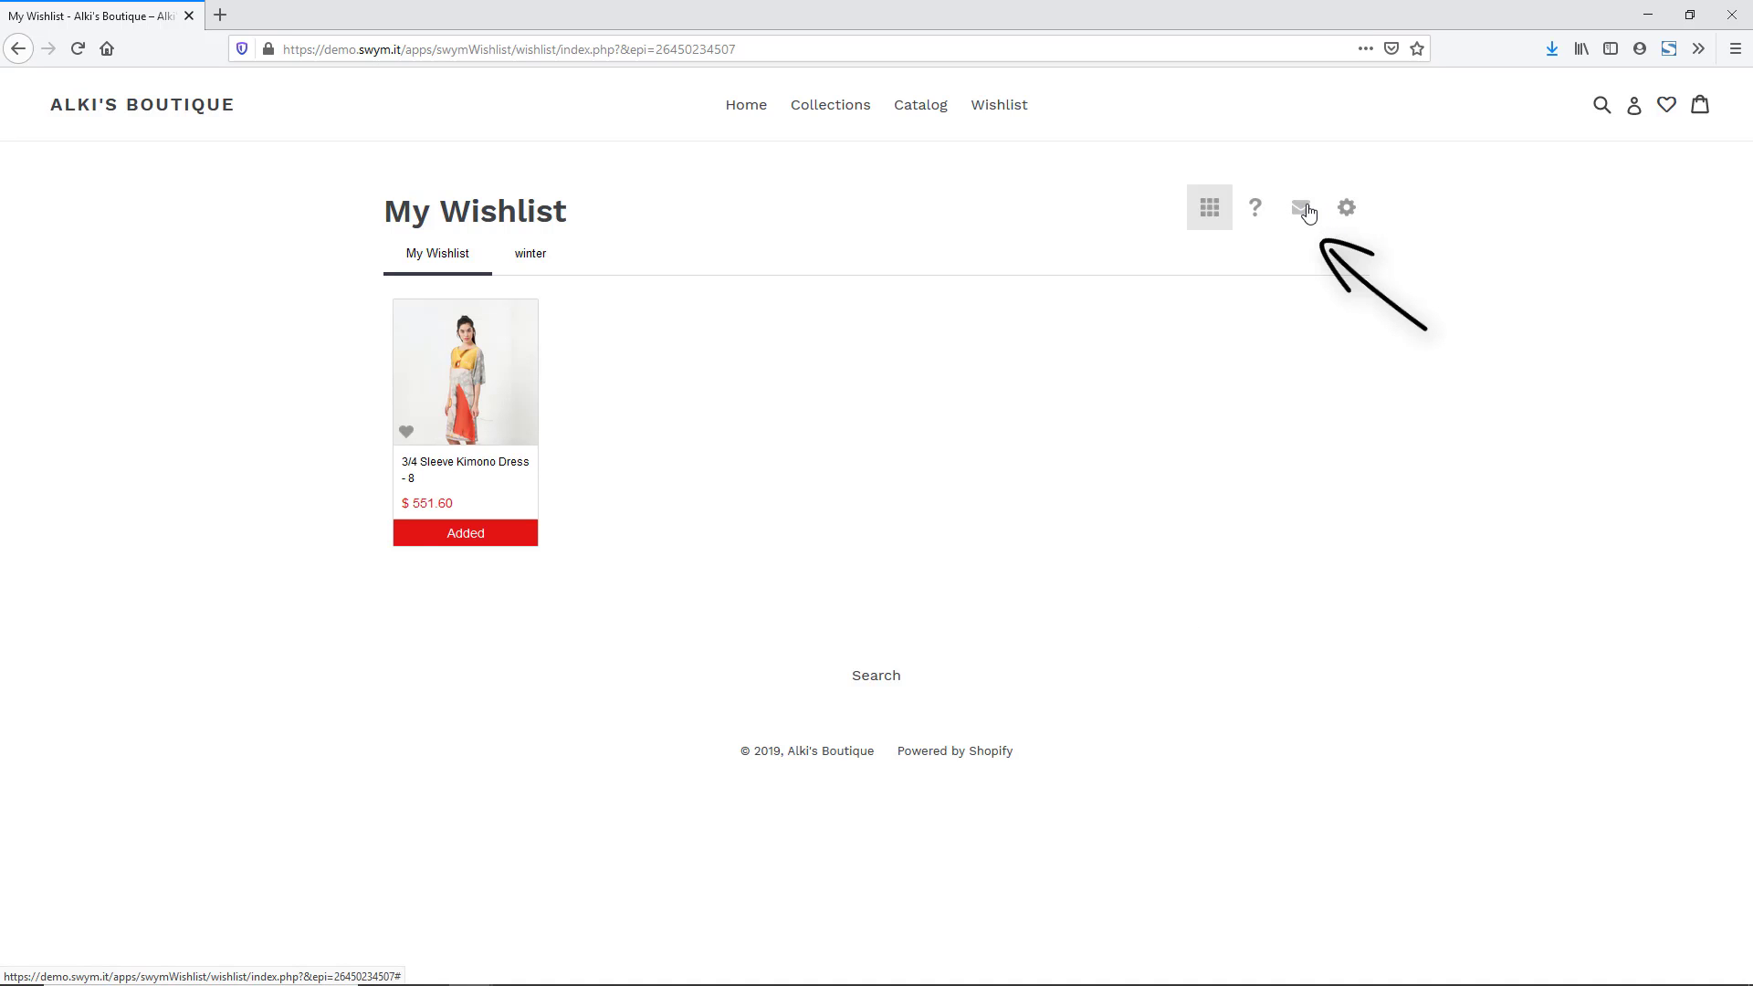
{"action": "left_click", "coordinate": [1303, 210]}
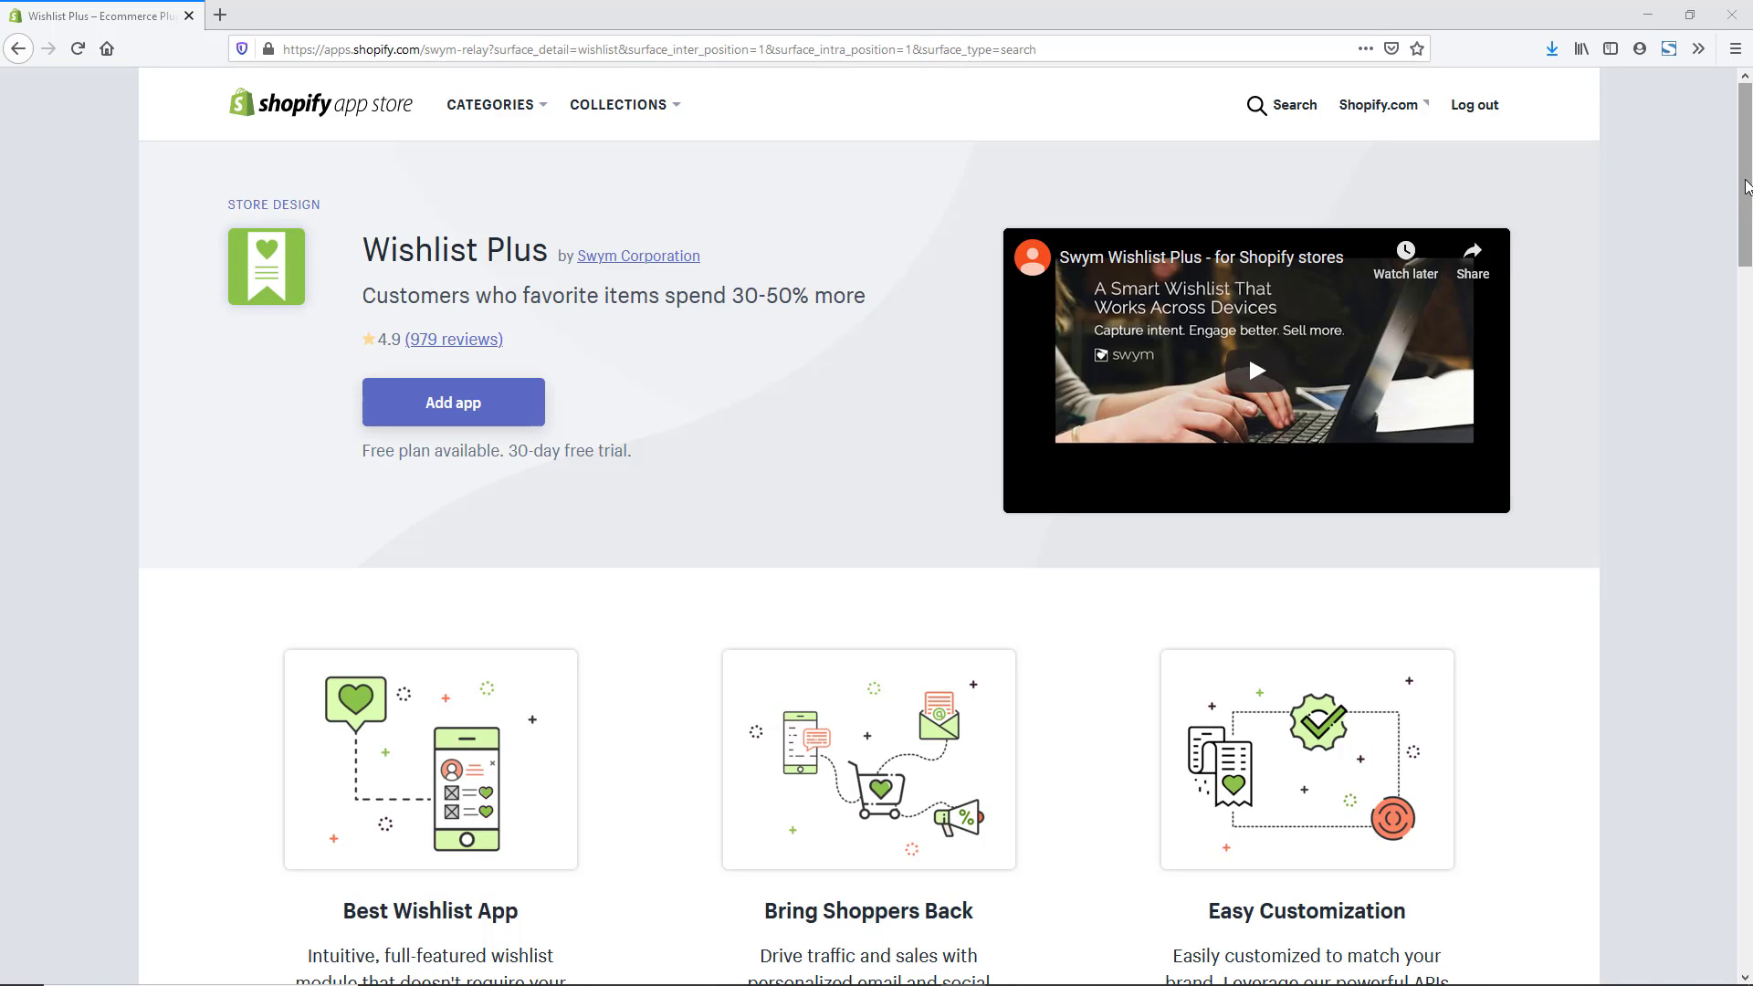
- Install Wishlist Plus on the In Awe Home store, approving its requested access
{"action": "left_click_drag", "start_coordinate": [1745, 187], "coordinate": [1748, 570]}
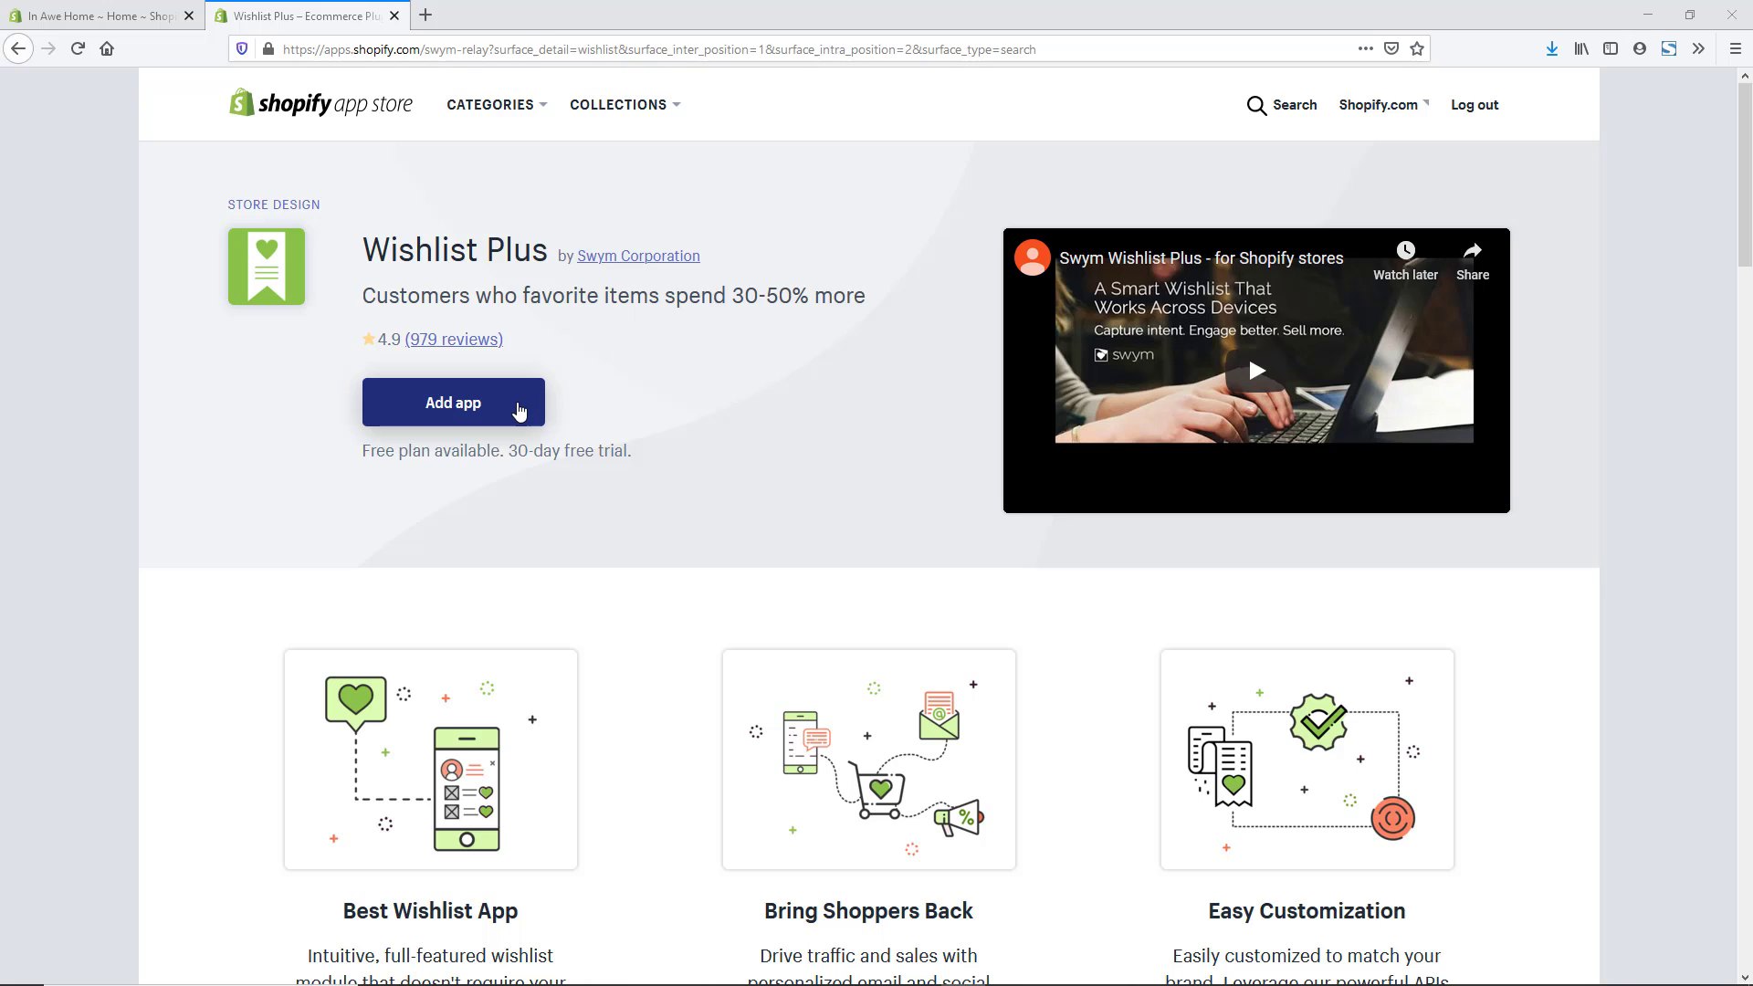
{"action": "left_click", "coordinate": [518, 411]}
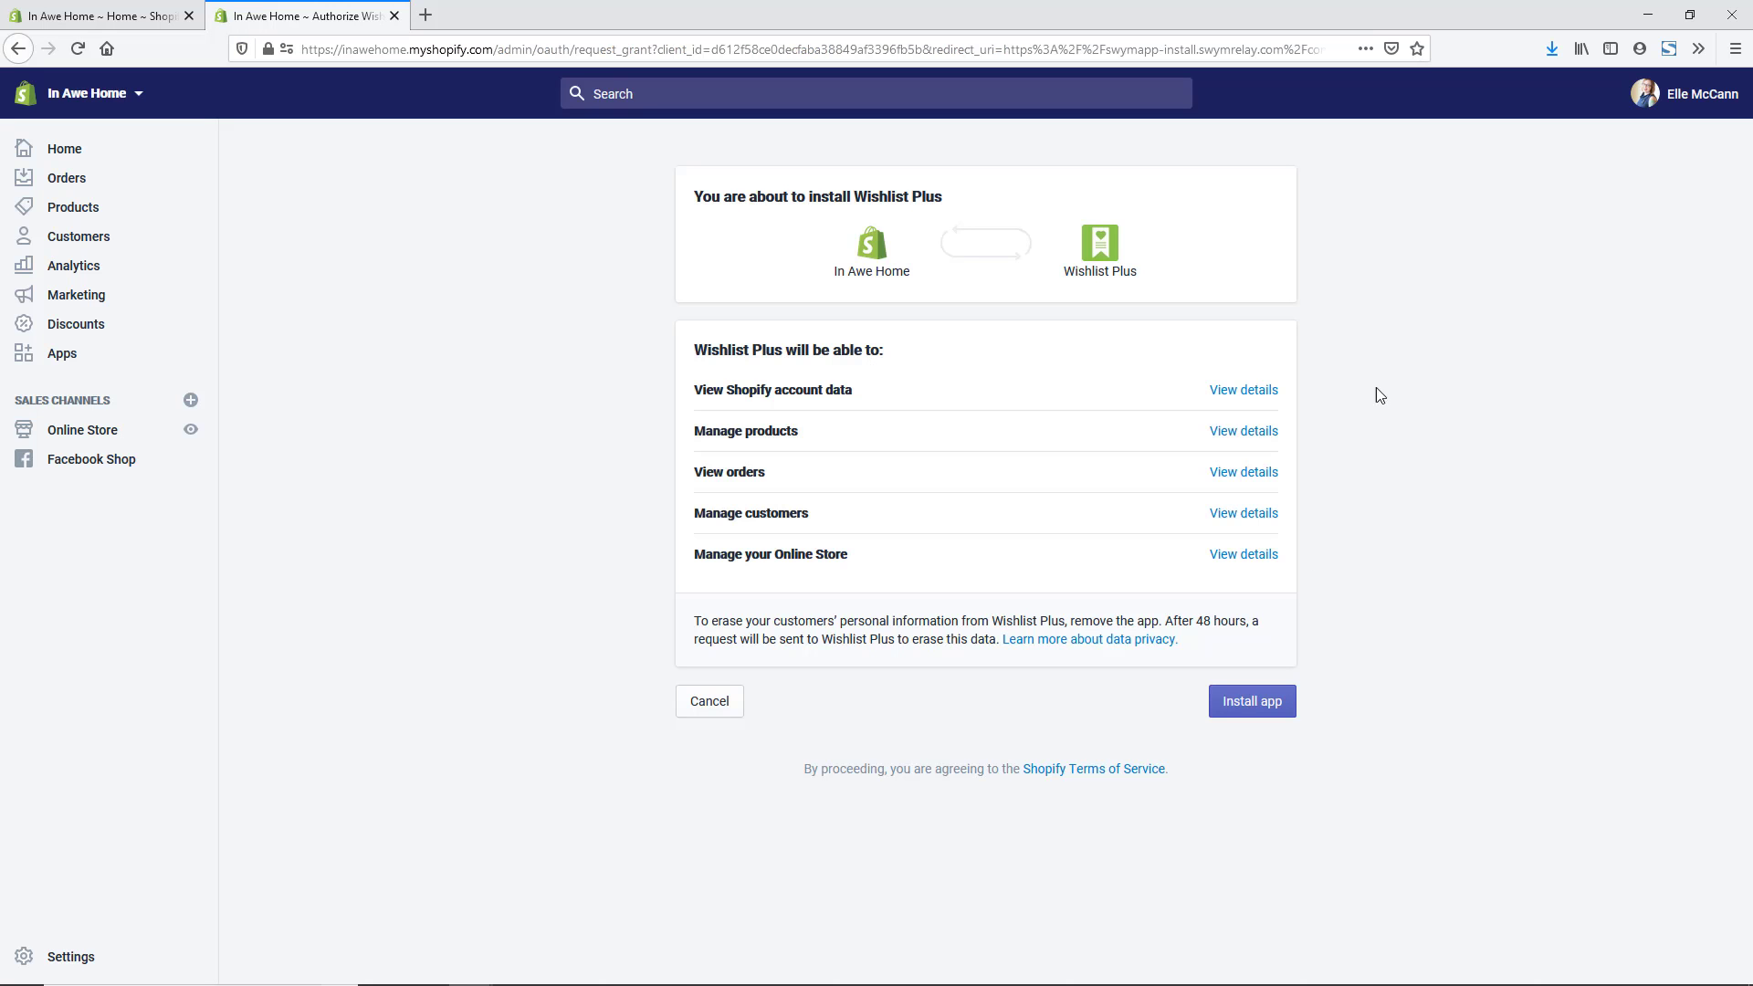
{"action": "left_click", "coordinate": [1259, 720]}
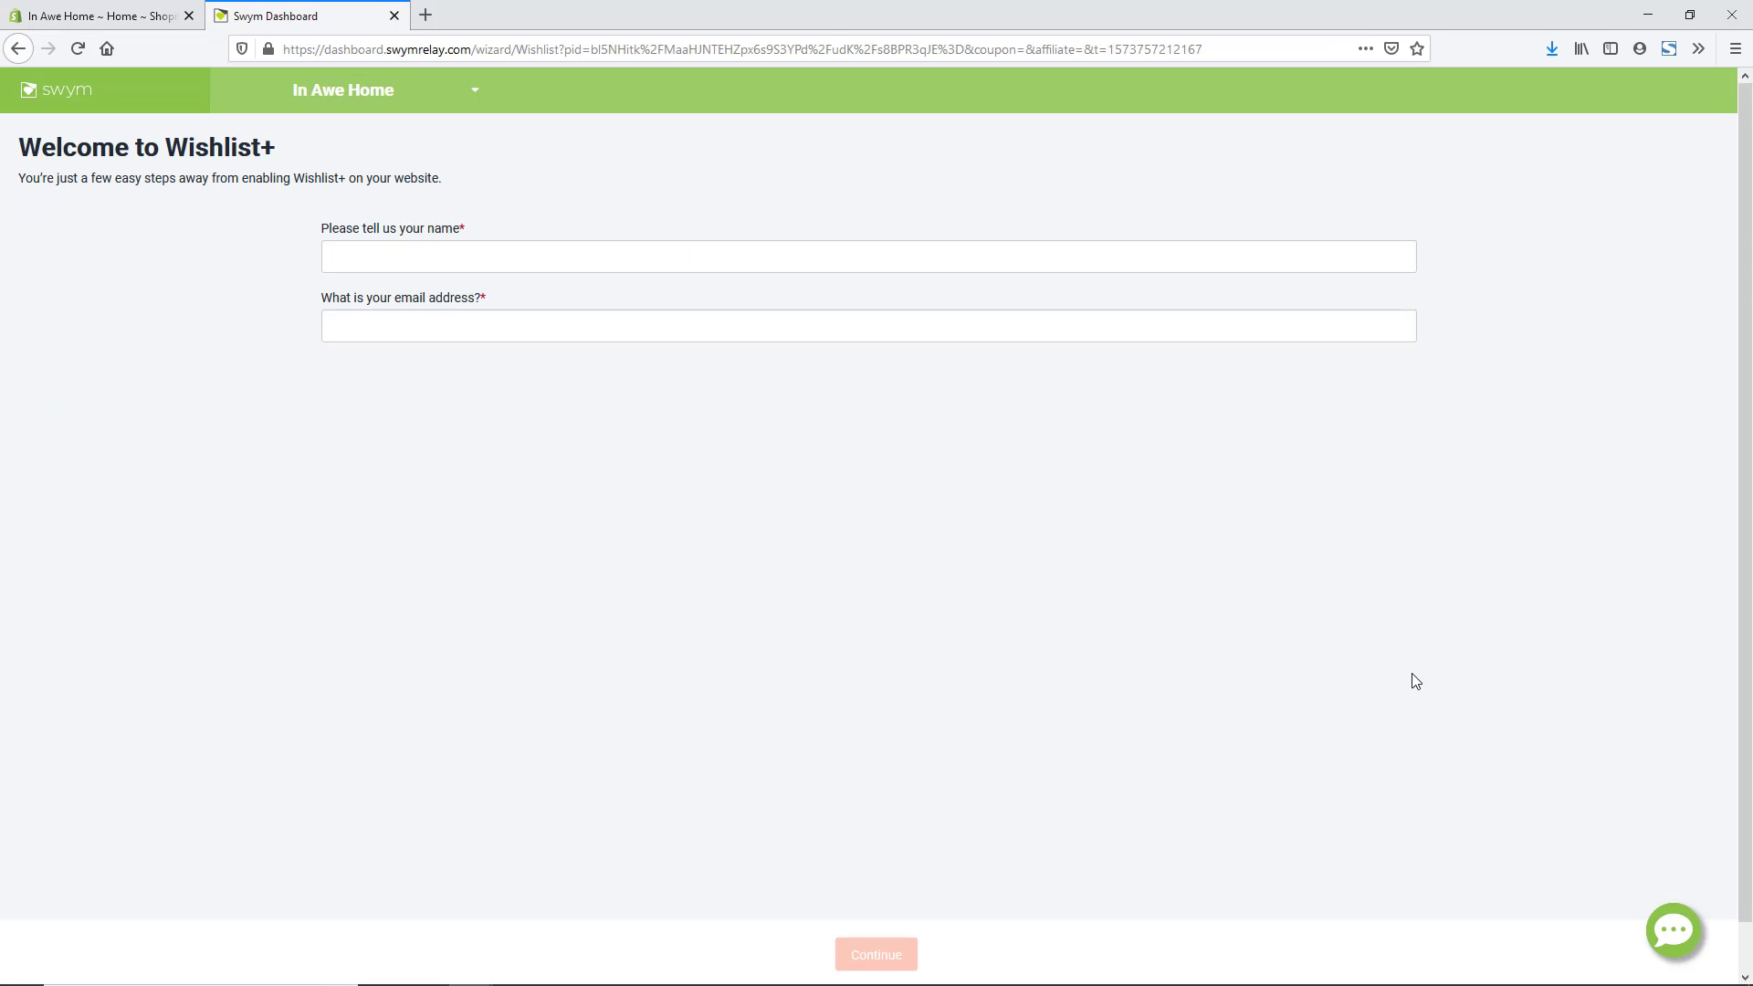
- Enter the owner's name and e-mail address, then decline paid features for the free version
{"action": "left_click", "coordinate": [721, 264]}
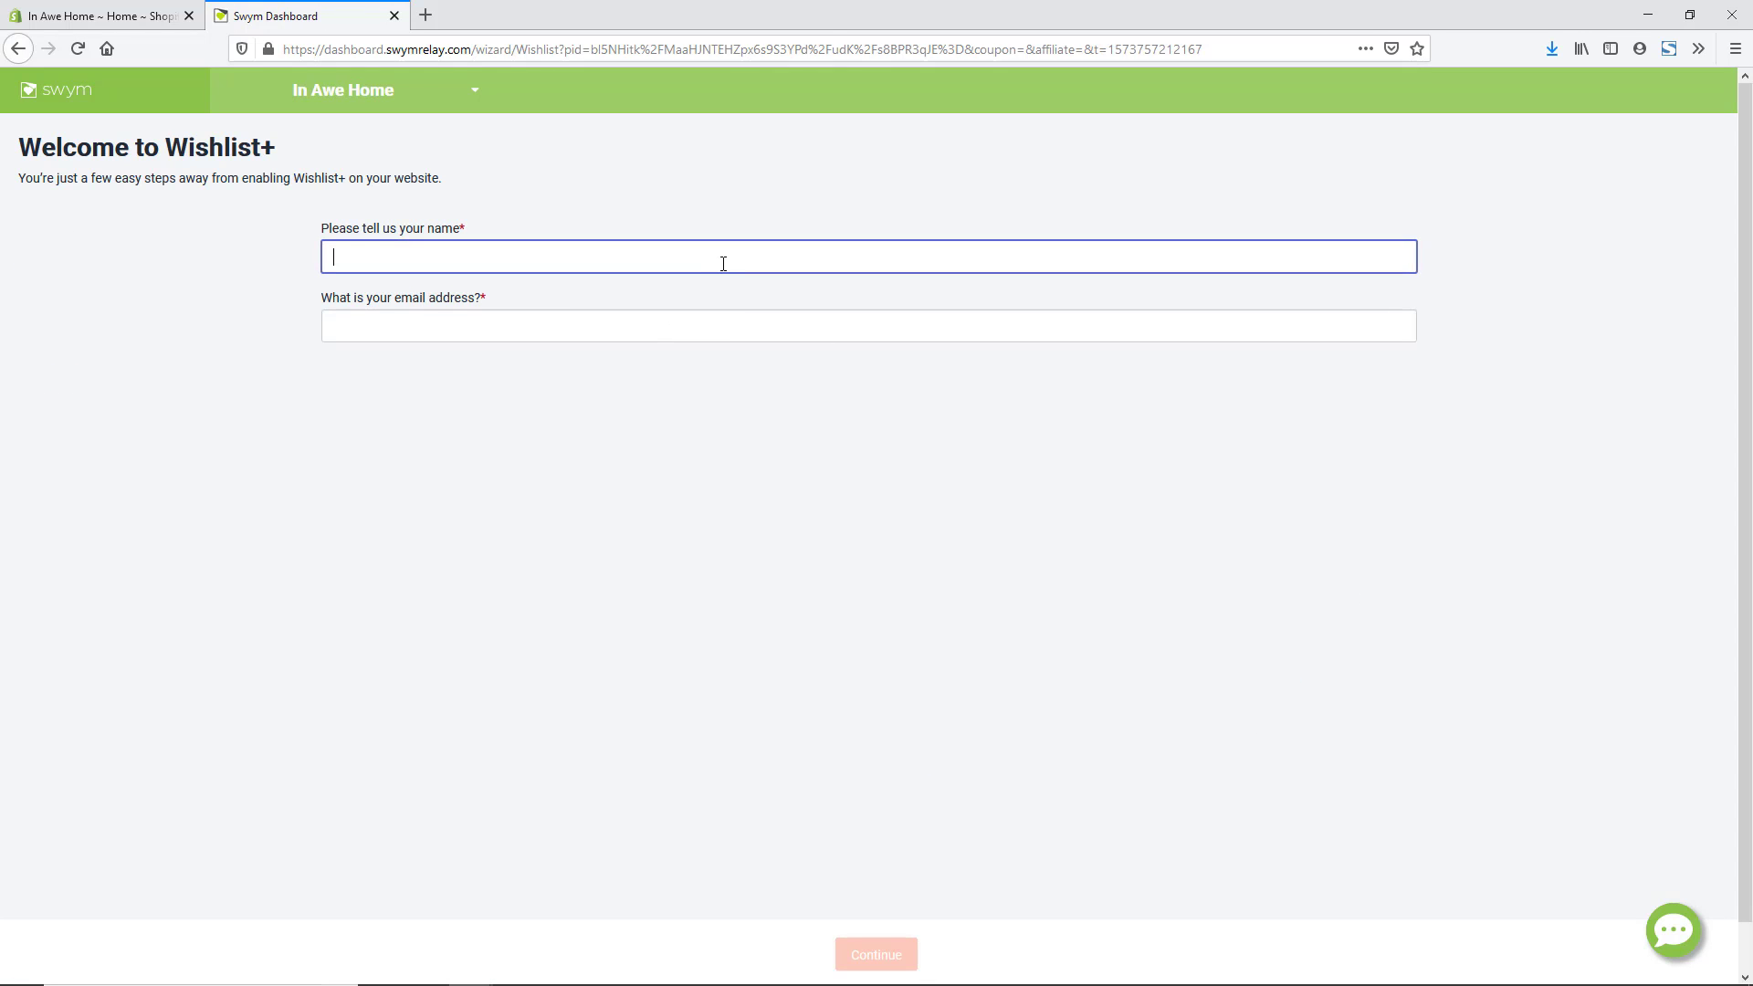
{"action": "type", "text": "Elle"}
{"action": "key", "text": "Tab"}
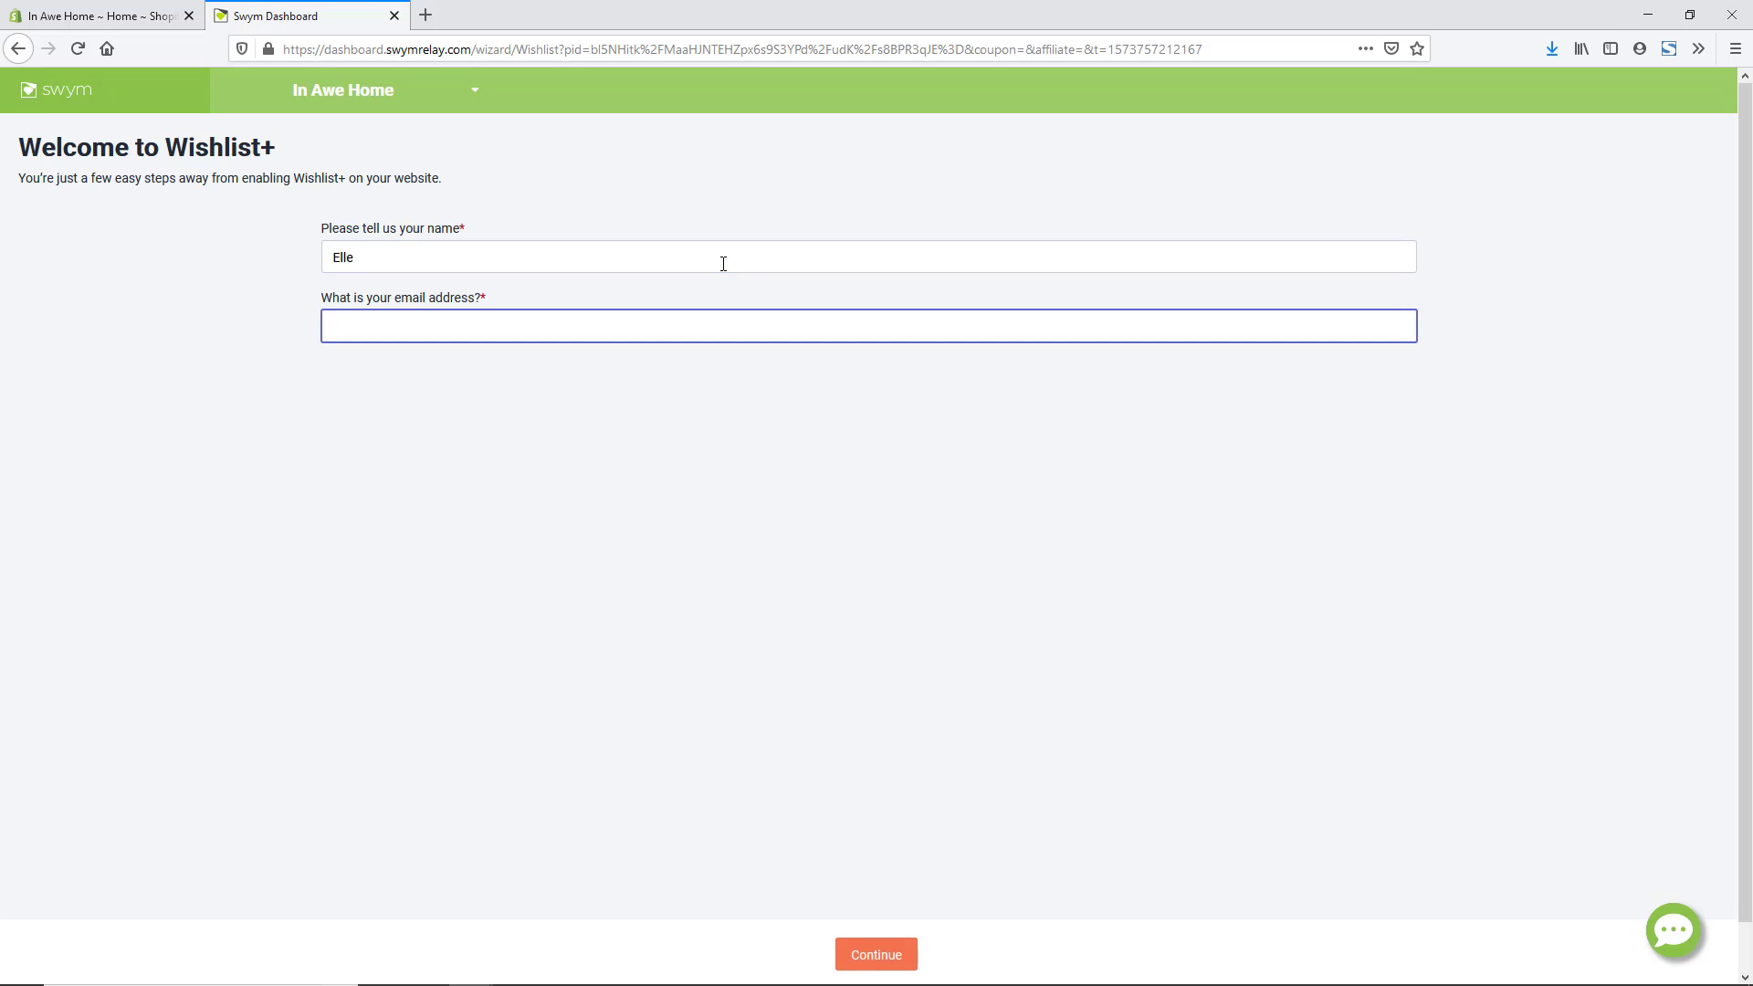
{"action": "left_click", "coordinate": [895, 952]}
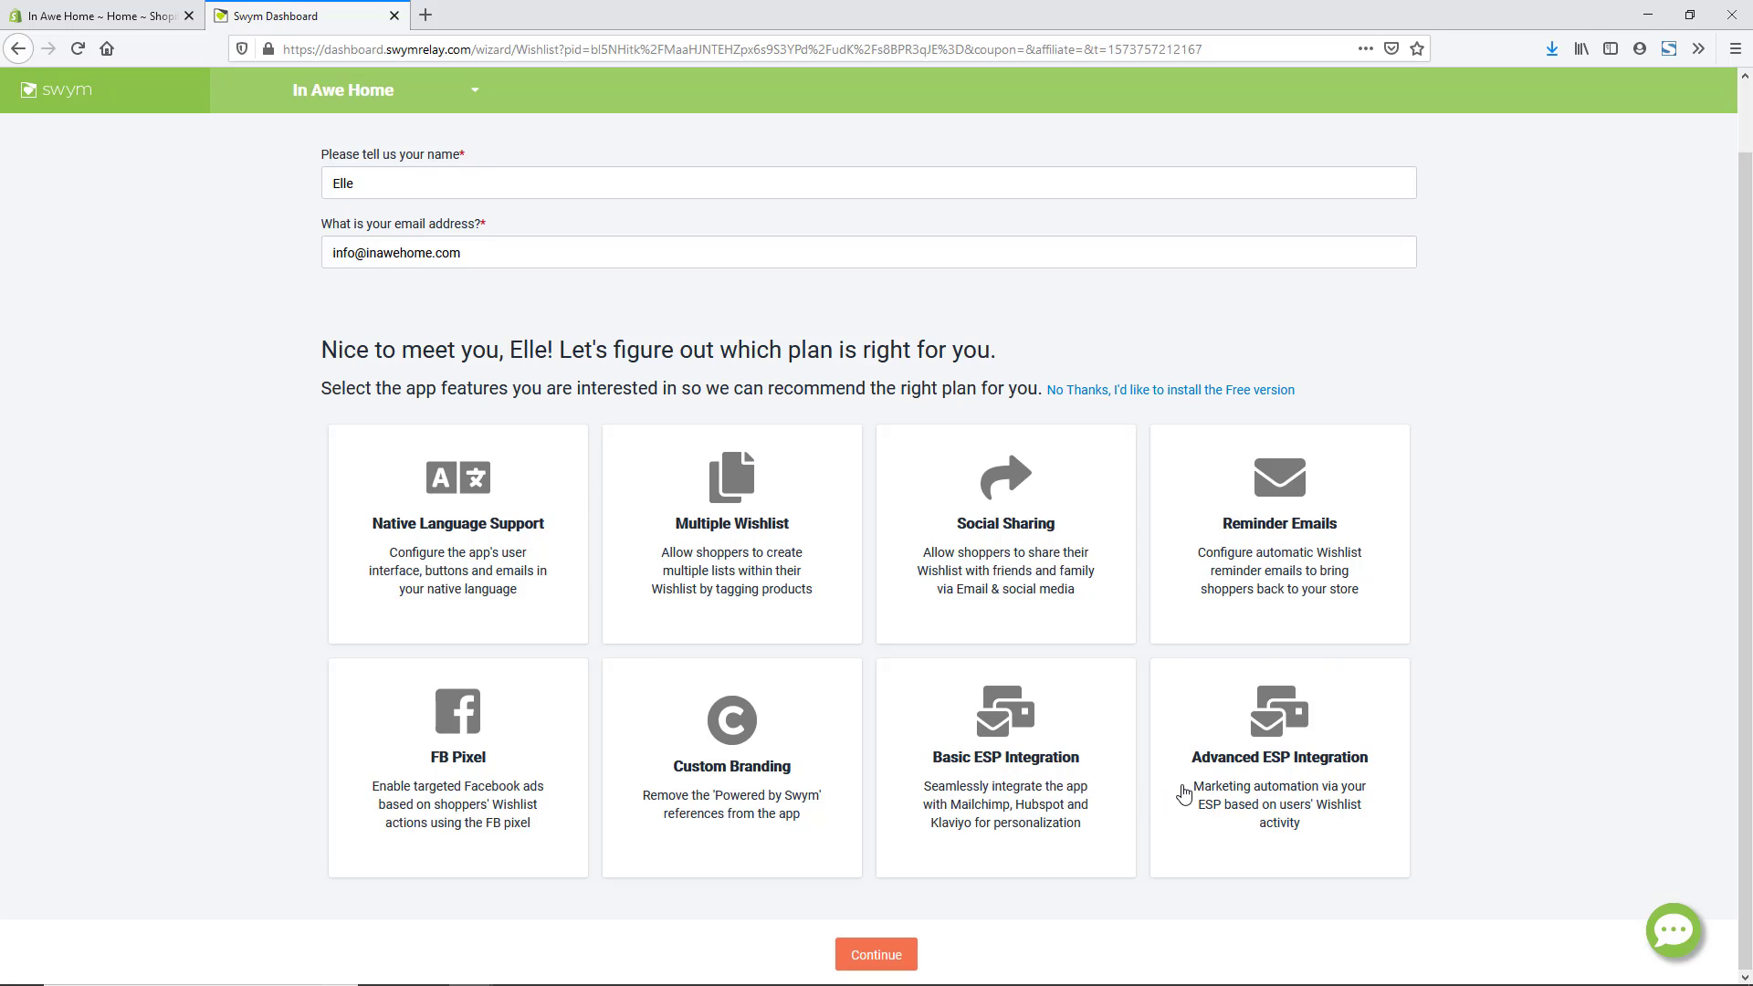
{"action": "left_click", "coordinate": [1216, 396]}
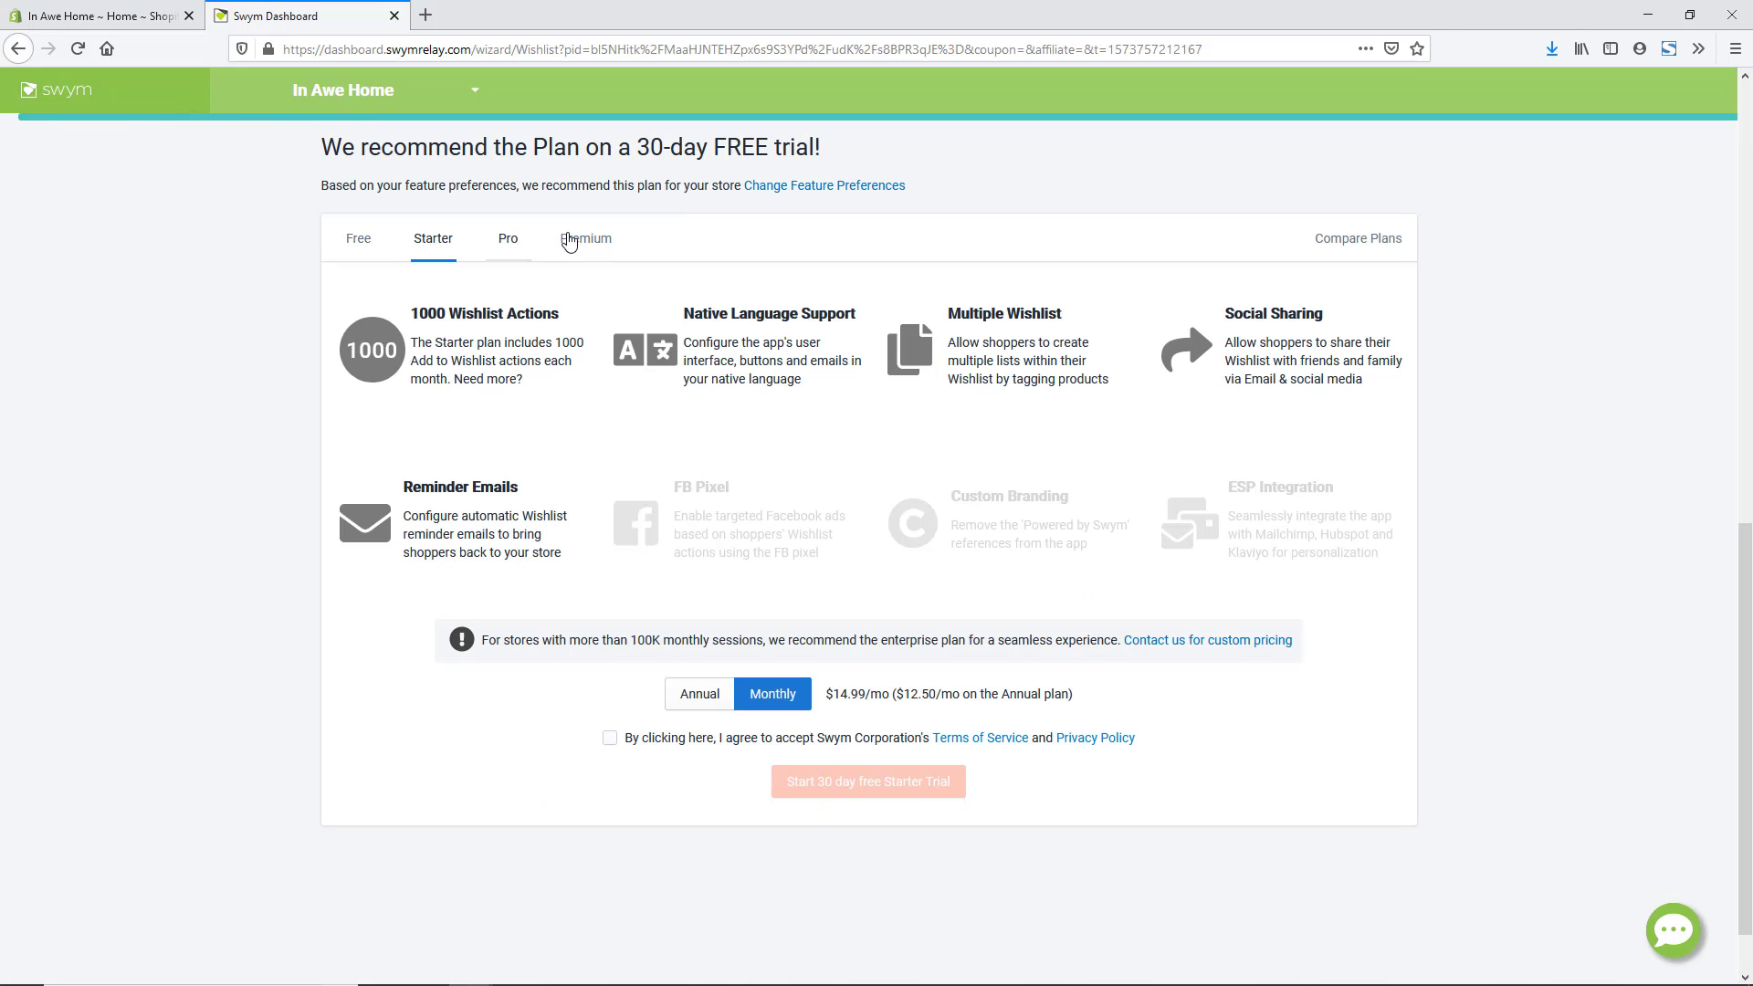
- Choose the Free plan to reach the Launch Button Details step
{"action": "left_click", "coordinate": [359, 241]}
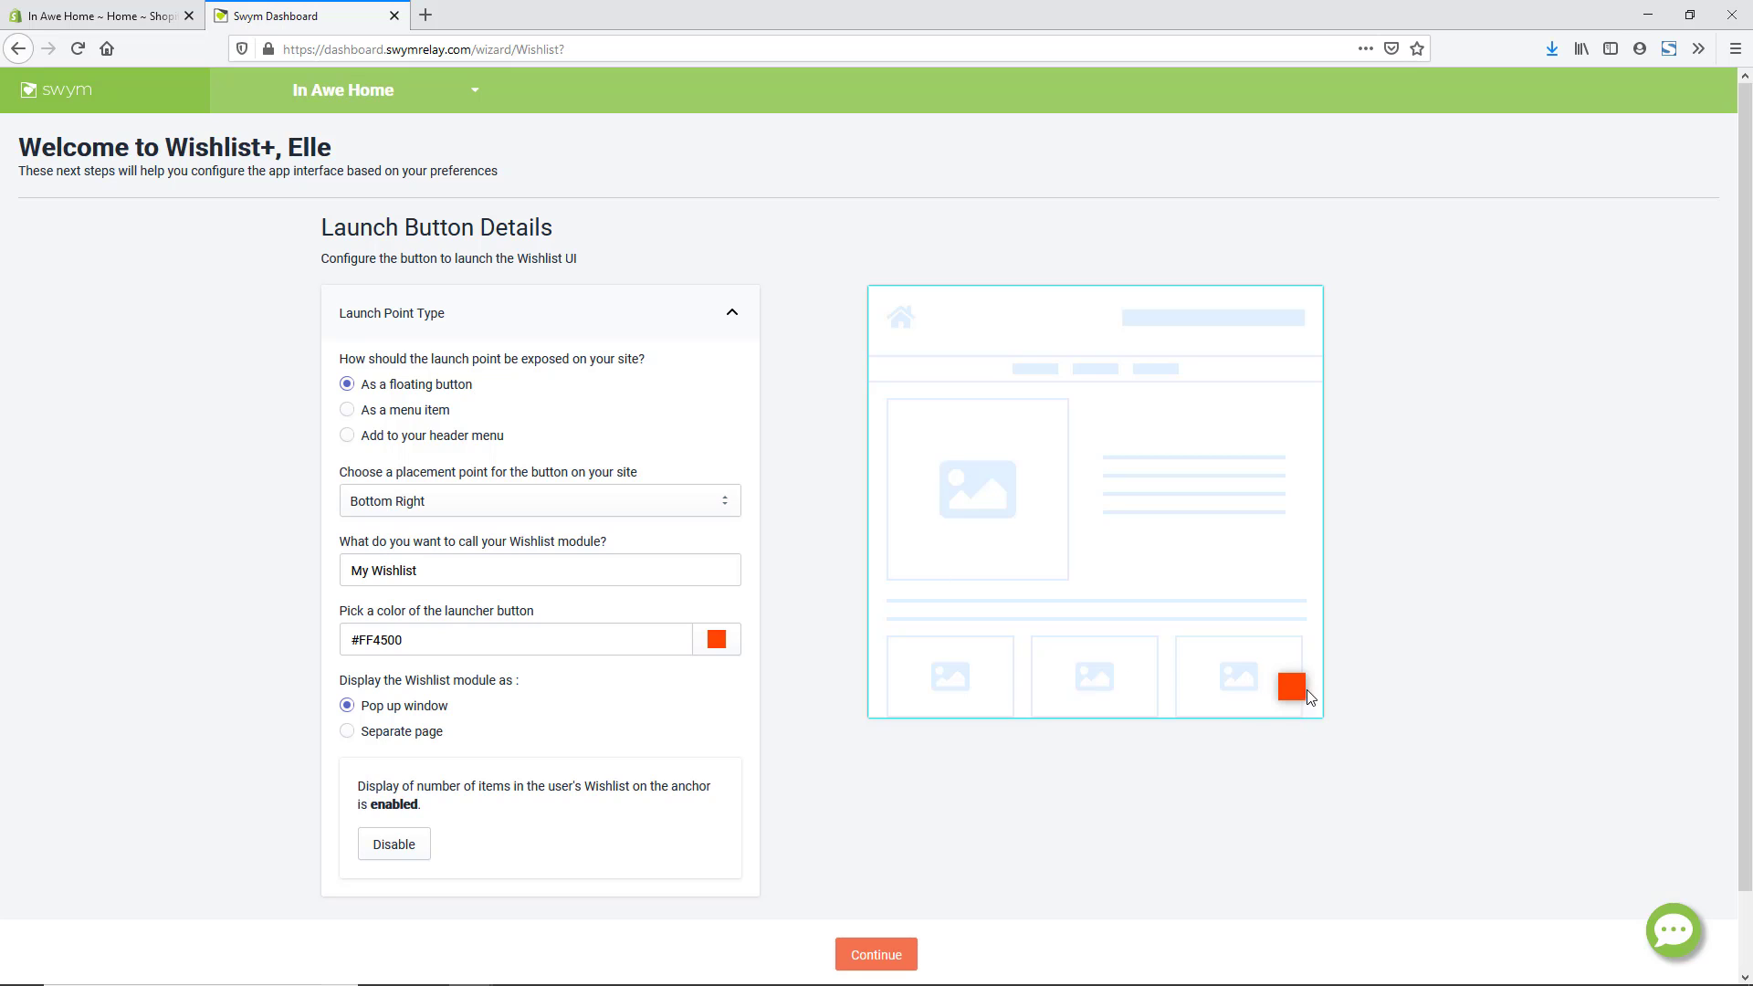
- Preview the menu placements, then keep a floating wishlist button at Bottom Right
{"action": "left_click", "coordinate": [348, 410]}
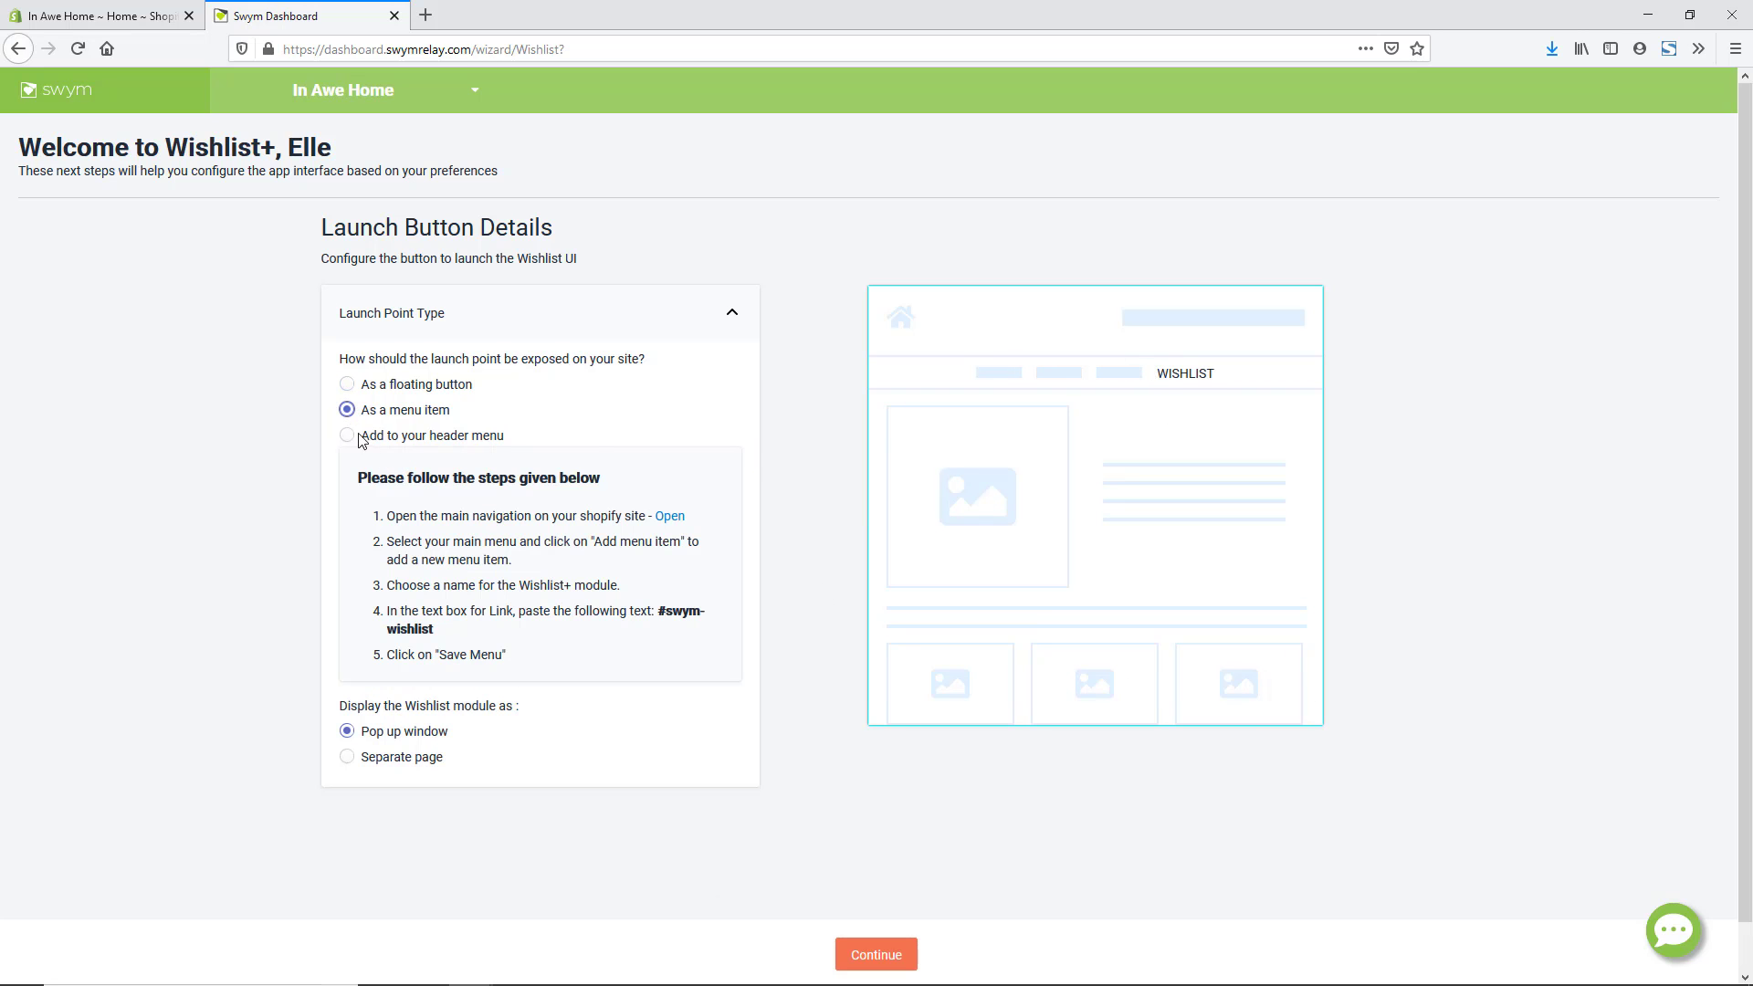
{"action": "left_click", "coordinate": [348, 435]}
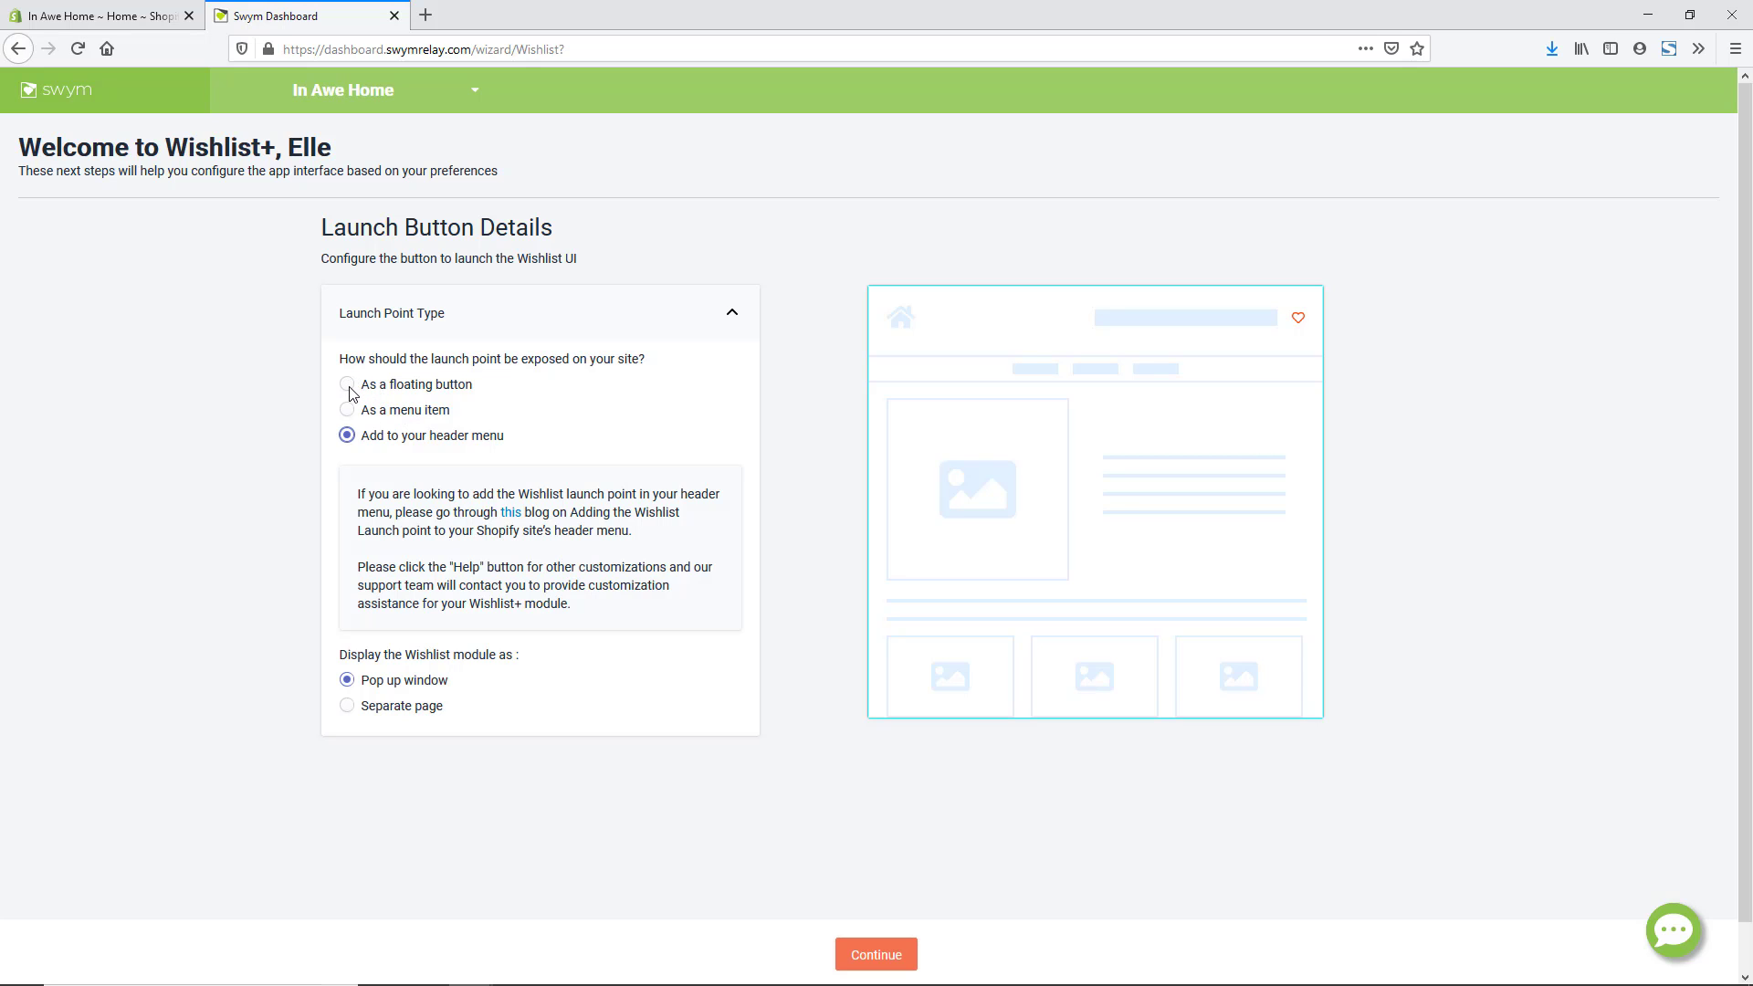
{"action": "left_click", "coordinate": [348, 384]}
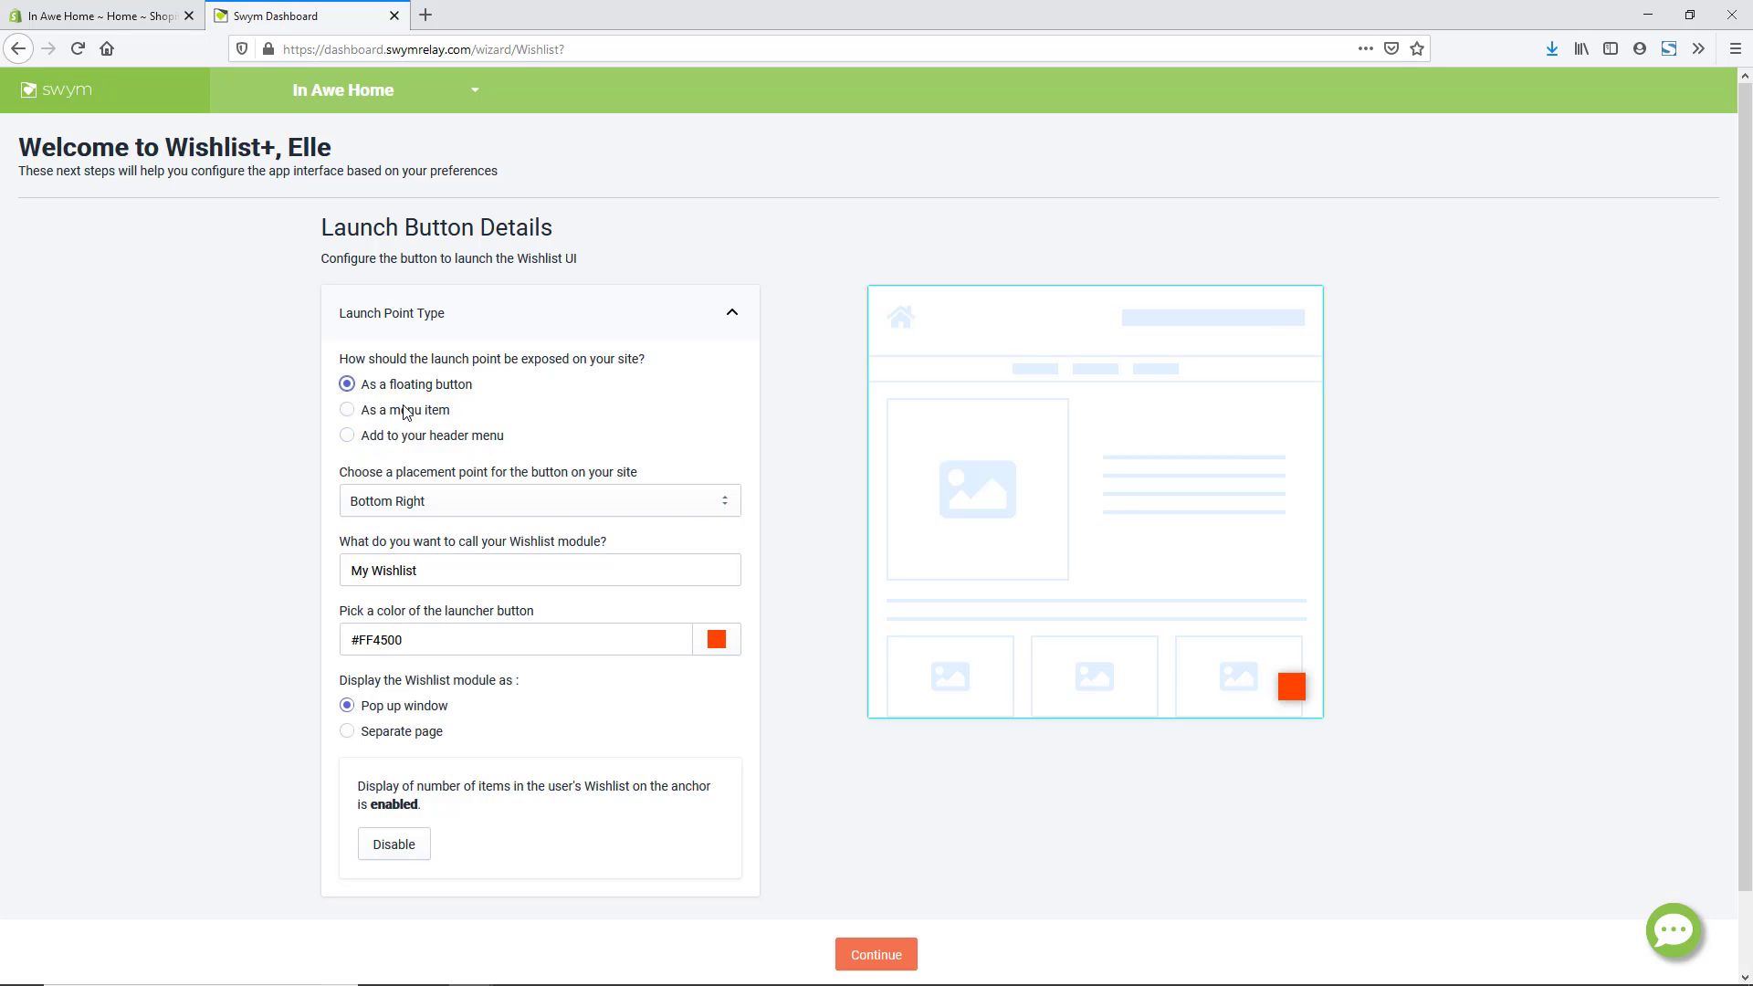
{"action": "left_click", "coordinate": [639, 504]}
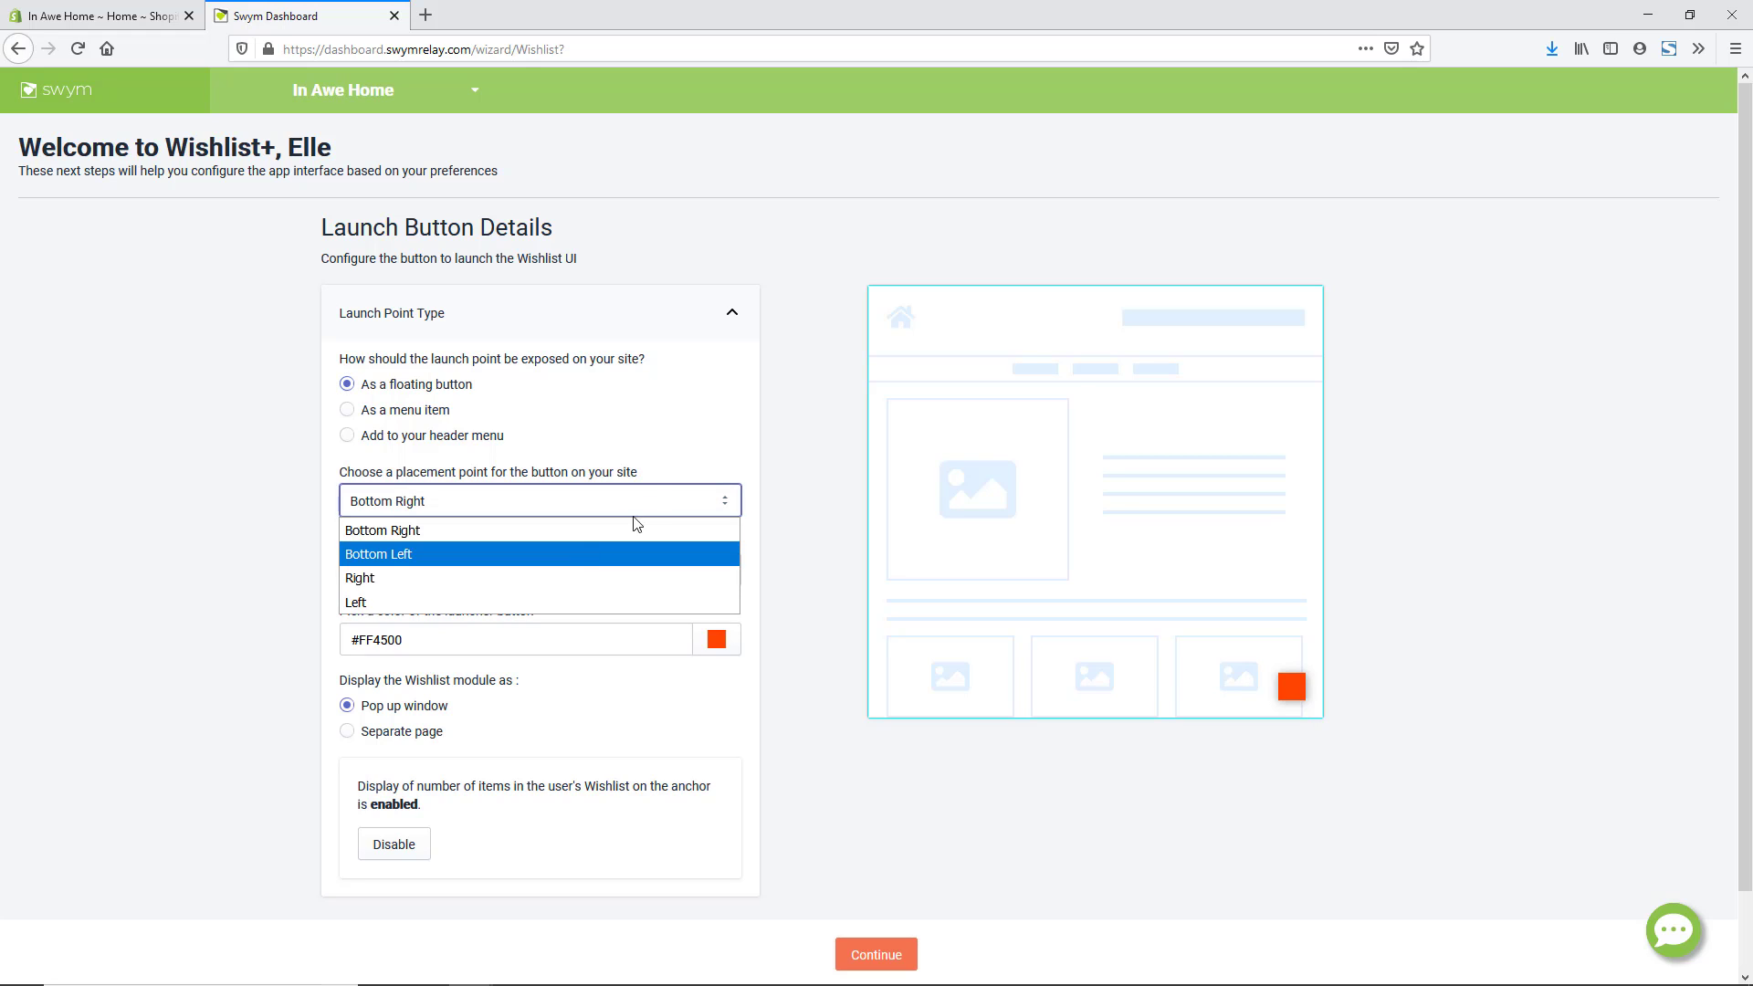
{"action": "left_click", "coordinate": [657, 501]}
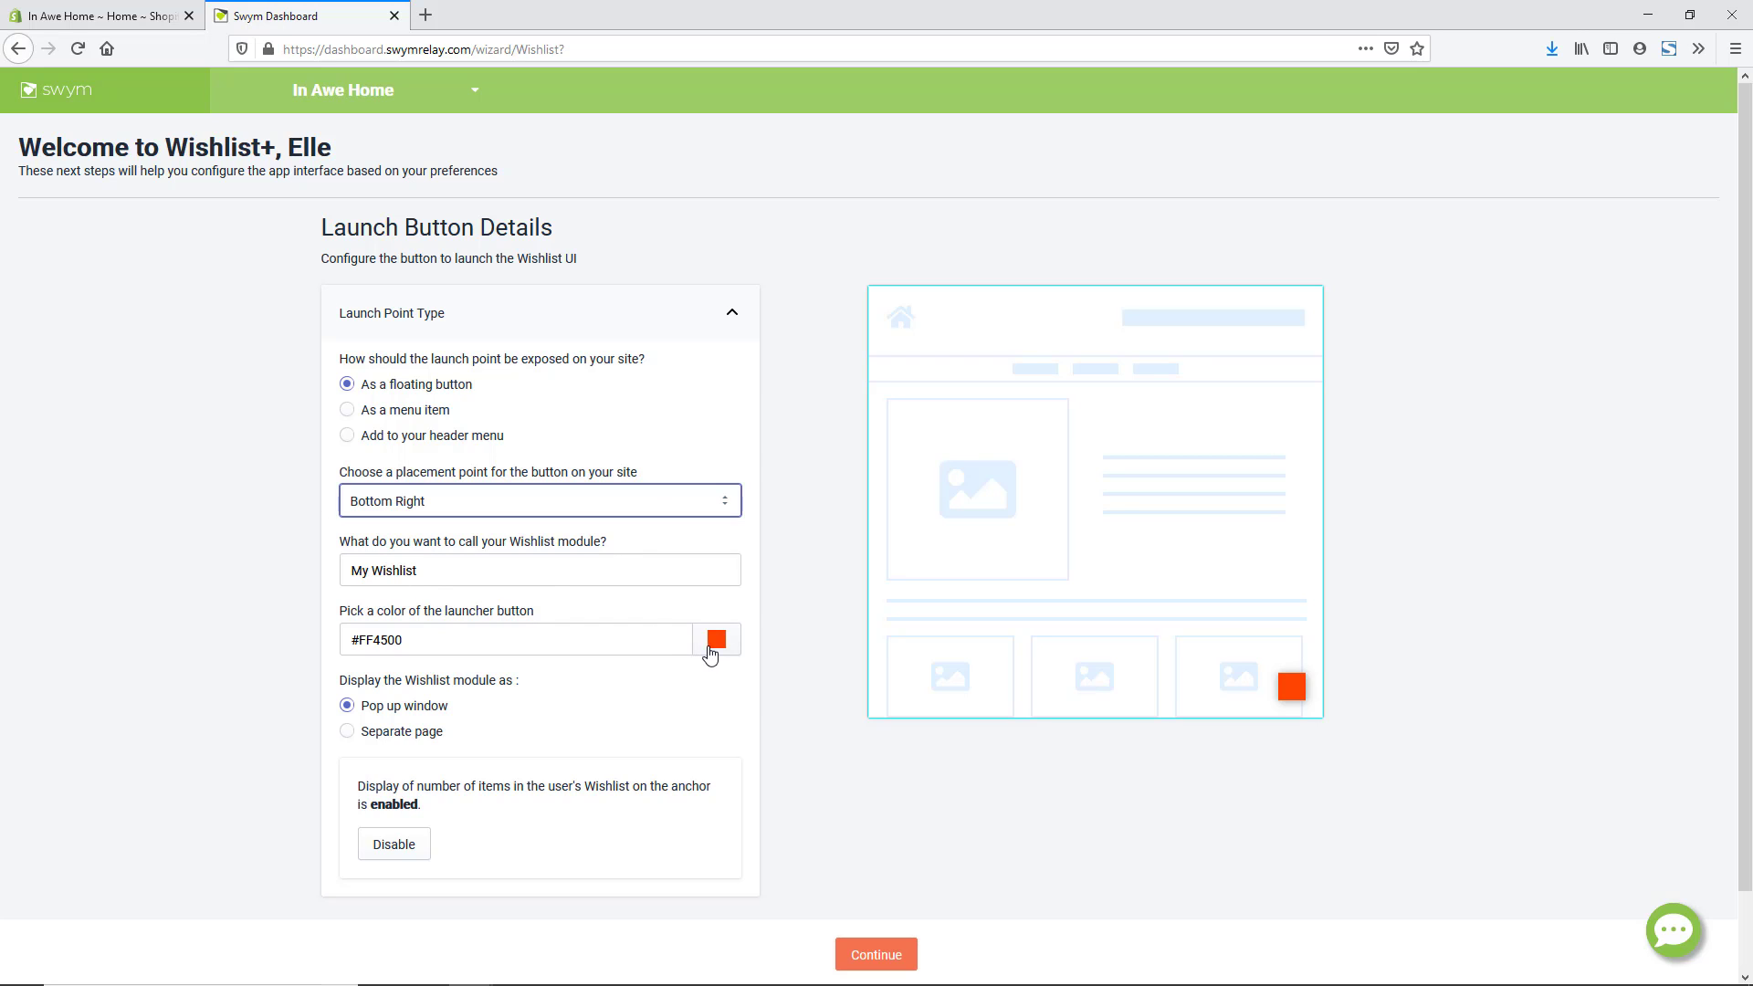
- Set the floating launcher button colour to black (#000000)
{"action": "left_click", "coordinate": [715, 642]}
{"action": "left_click_drag", "start_coordinate": [566, 666], "coordinate": [438, 815]}
{"action": "left_click", "coordinate": [755, 765]}
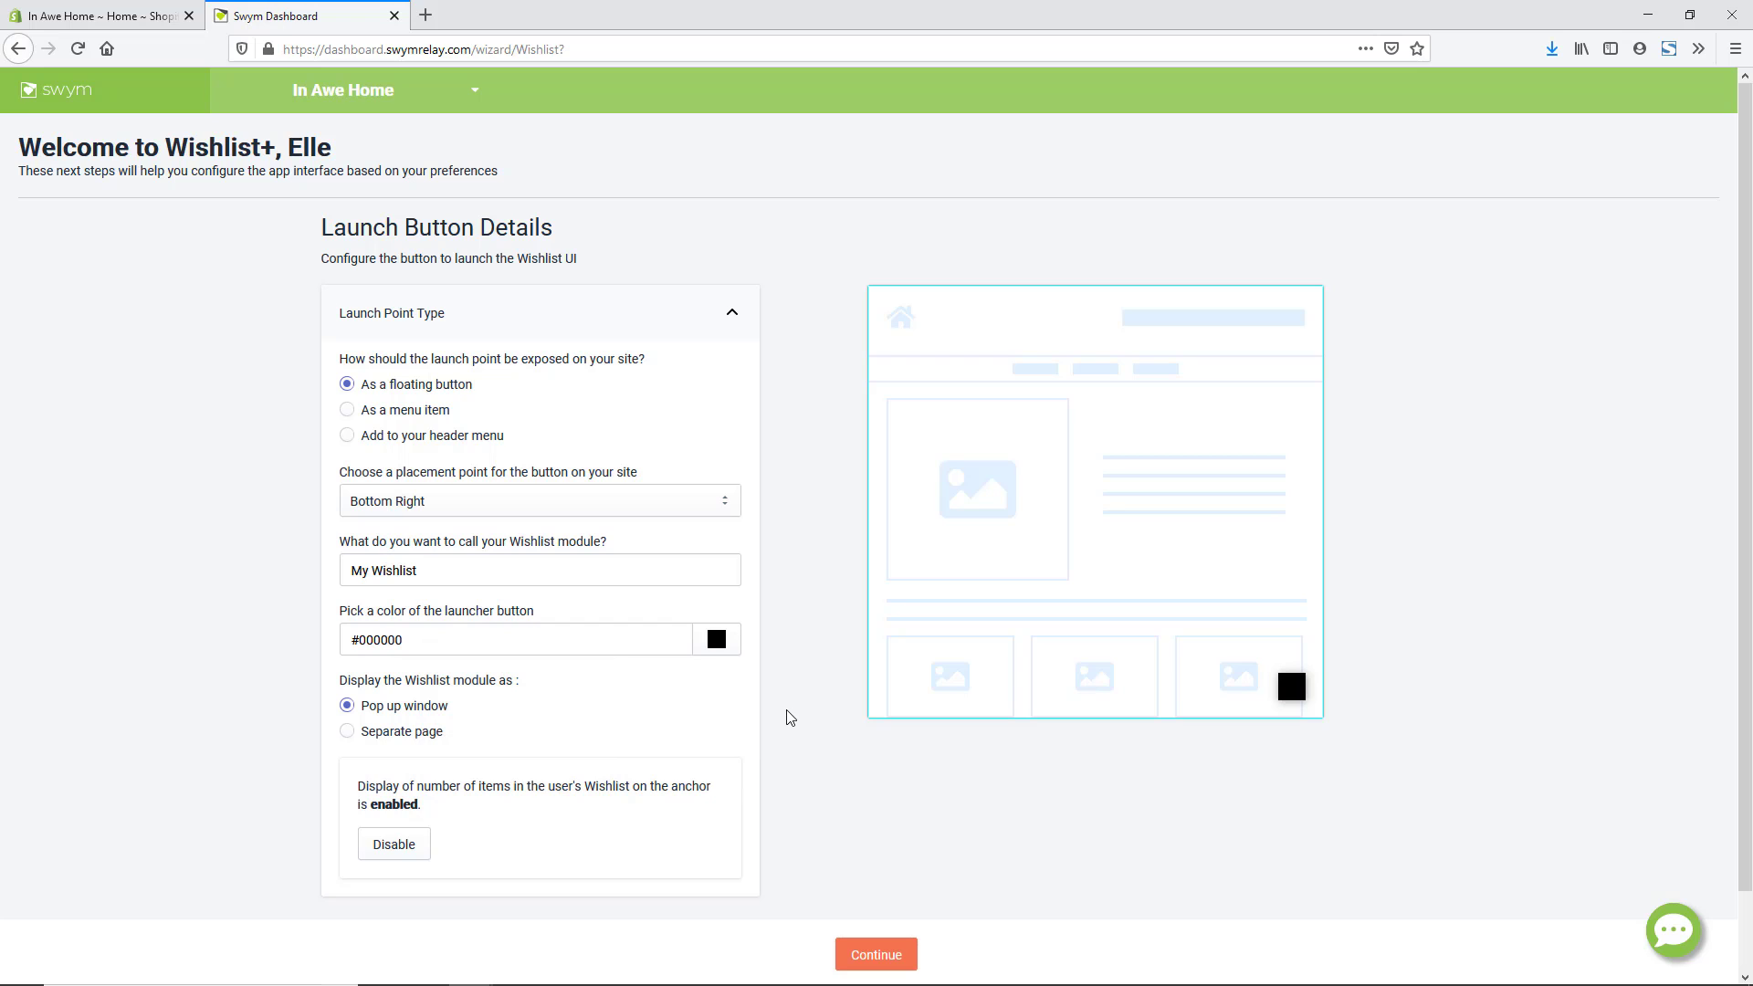
{"action": "scroll", "coordinate": [768, 703], "scroll_direction": "down", "scroll_amount": 1}
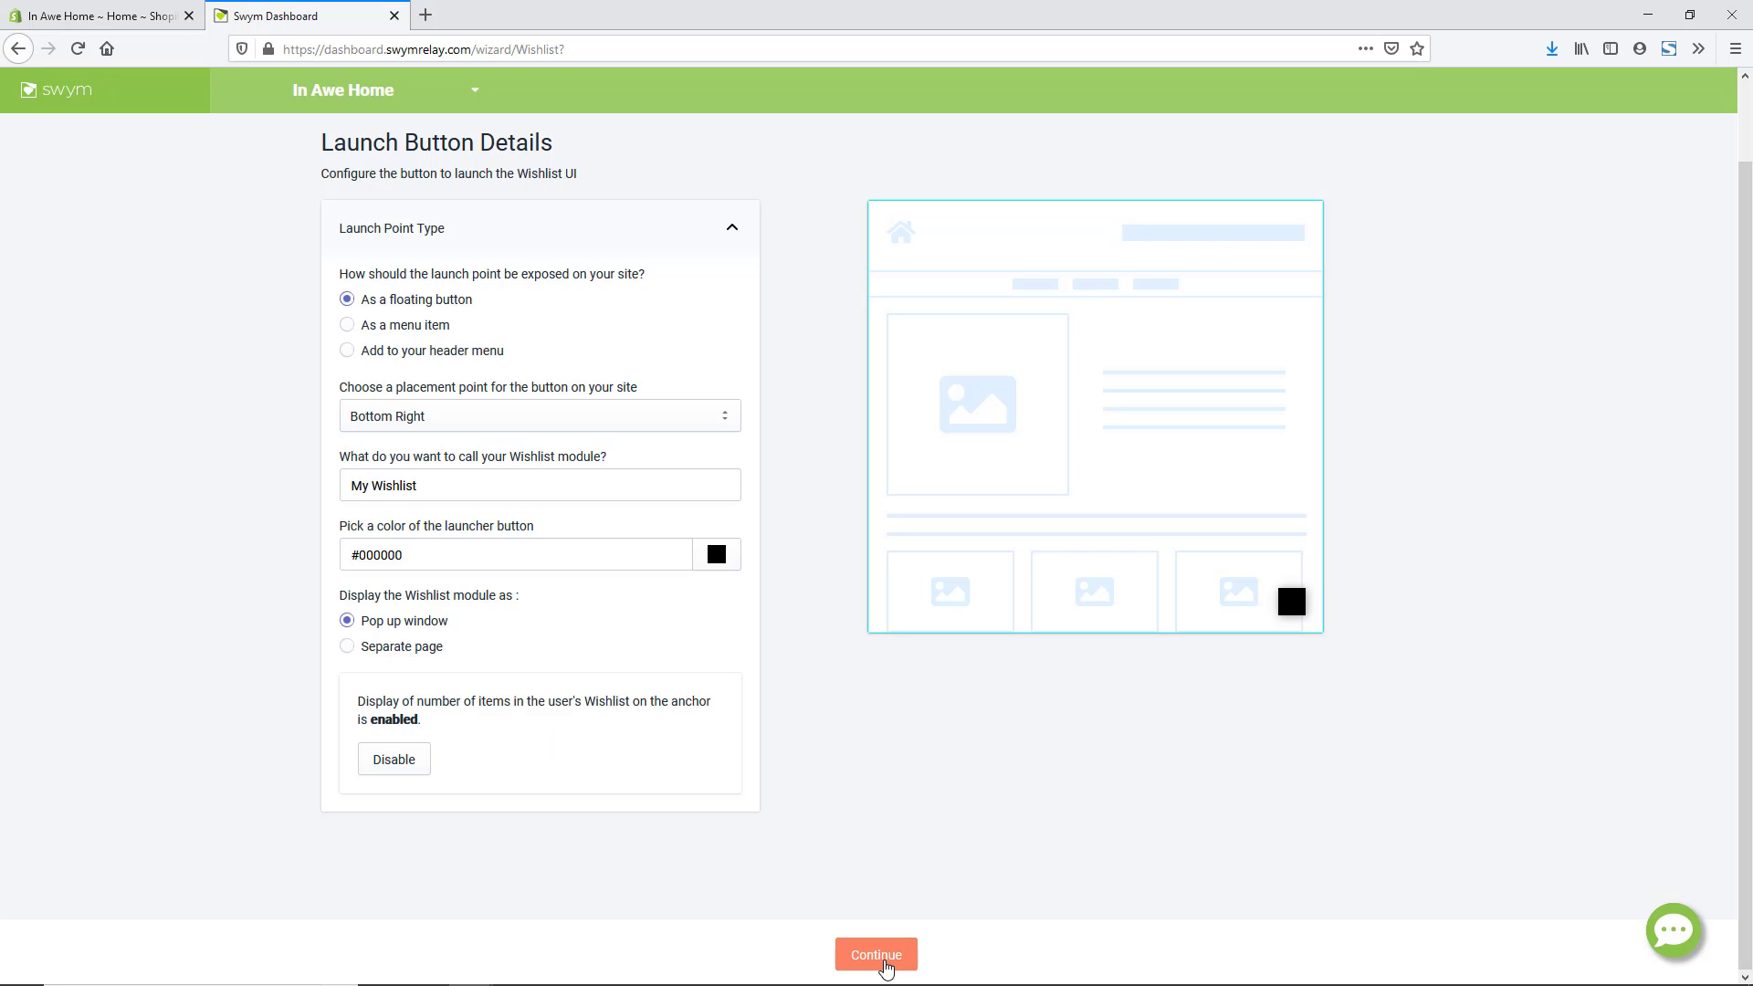
- Give the product-page wishlist button the heart-and-text style with a black #000000 before colour
{"action": "left_click", "coordinate": [877, 955]}
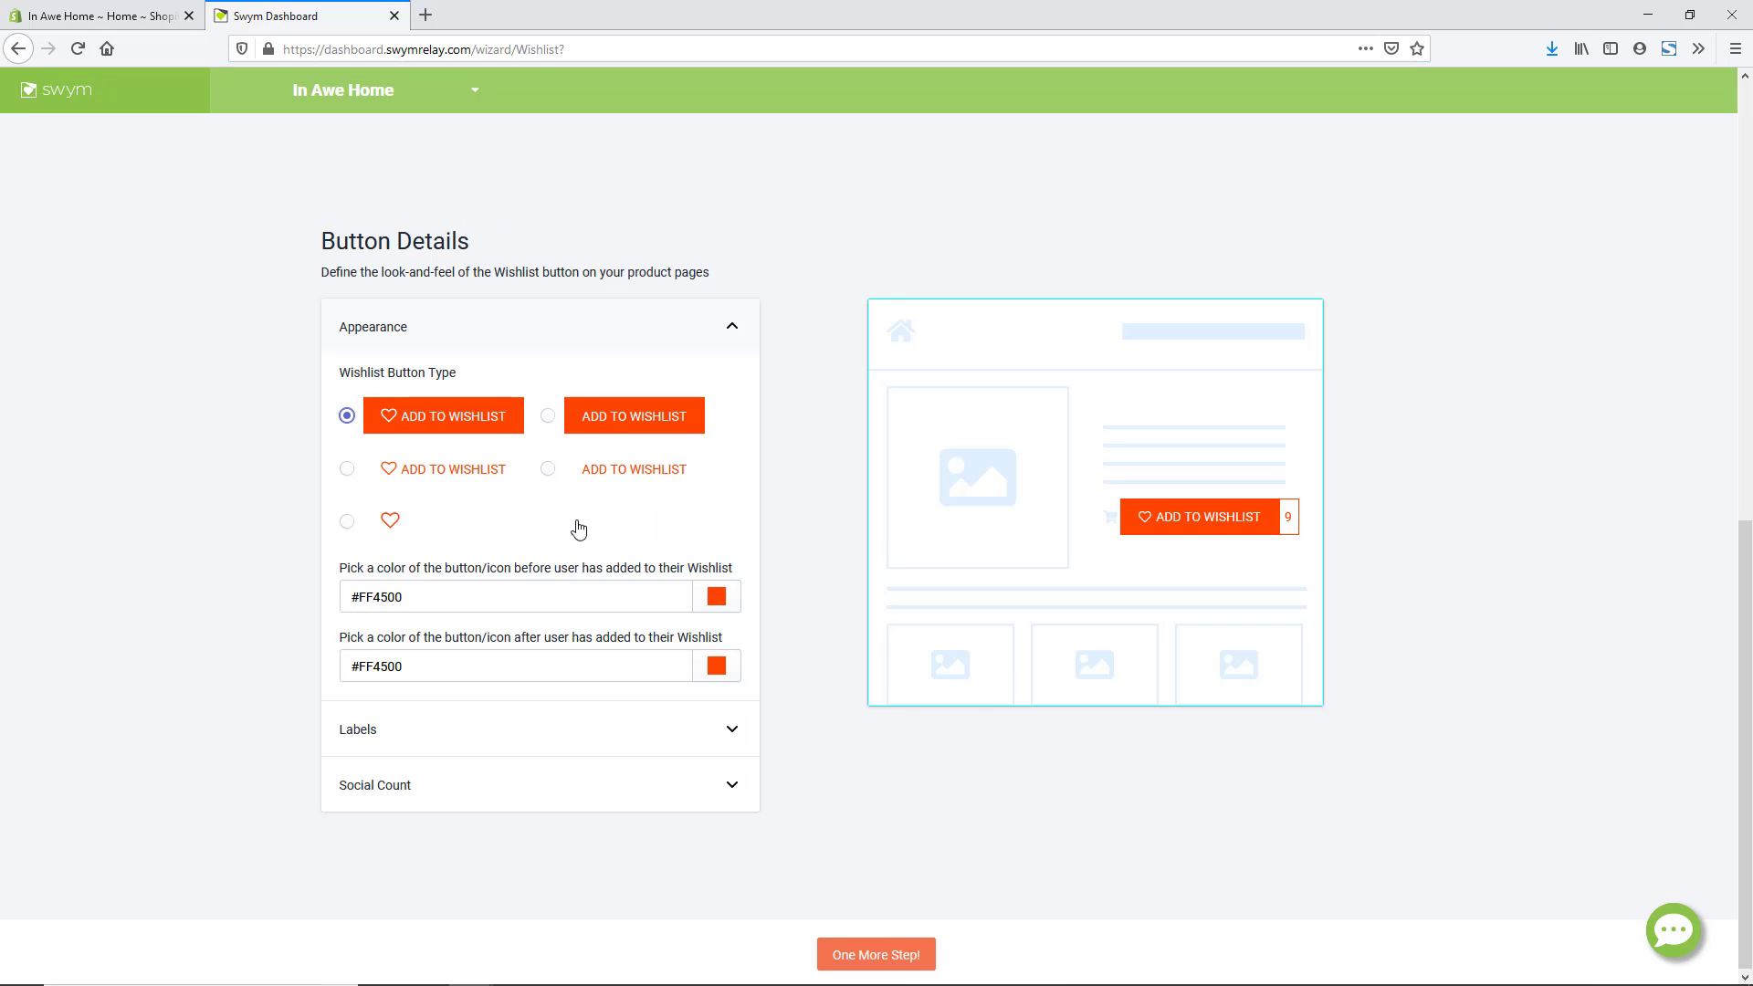
{"action": "left_click", "coordinate": [347, 470]}
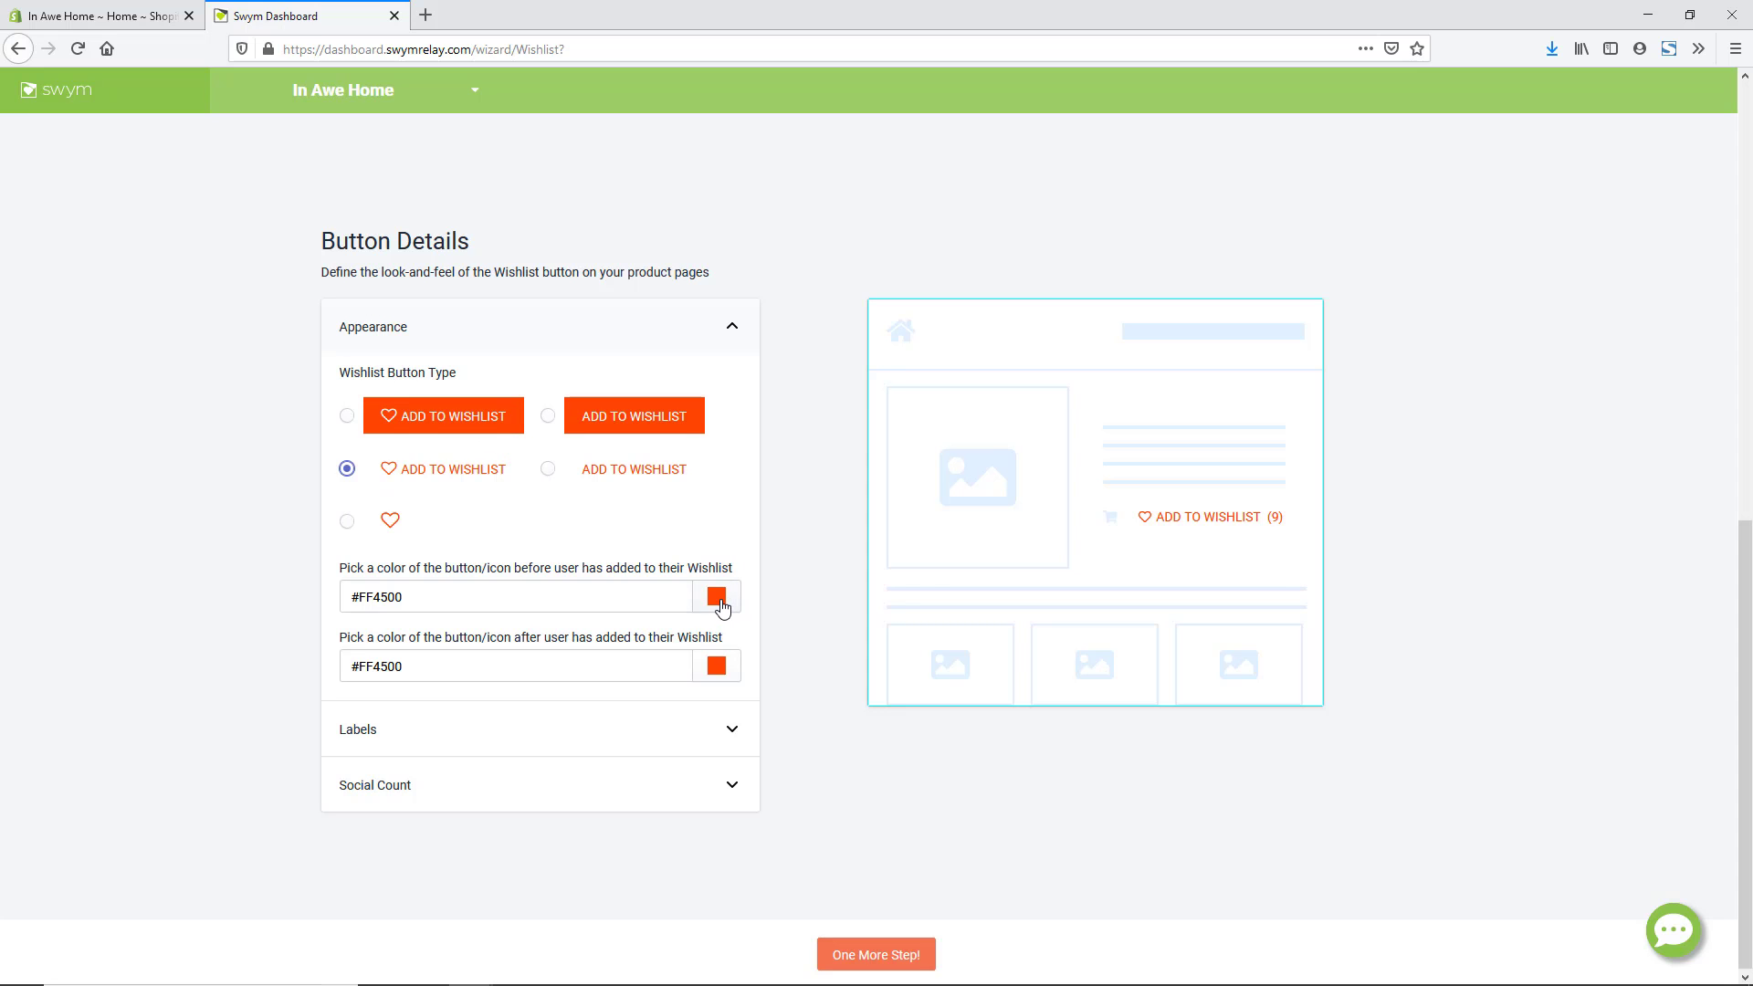
{"action": "left_click", "coordinate": [717, 598]}
{"action": "left_click_drag", "start_coordinate": [566, 630], "coordinate": [430, 786]}
{"action": "left_click", "coordinate": [430, 786]}
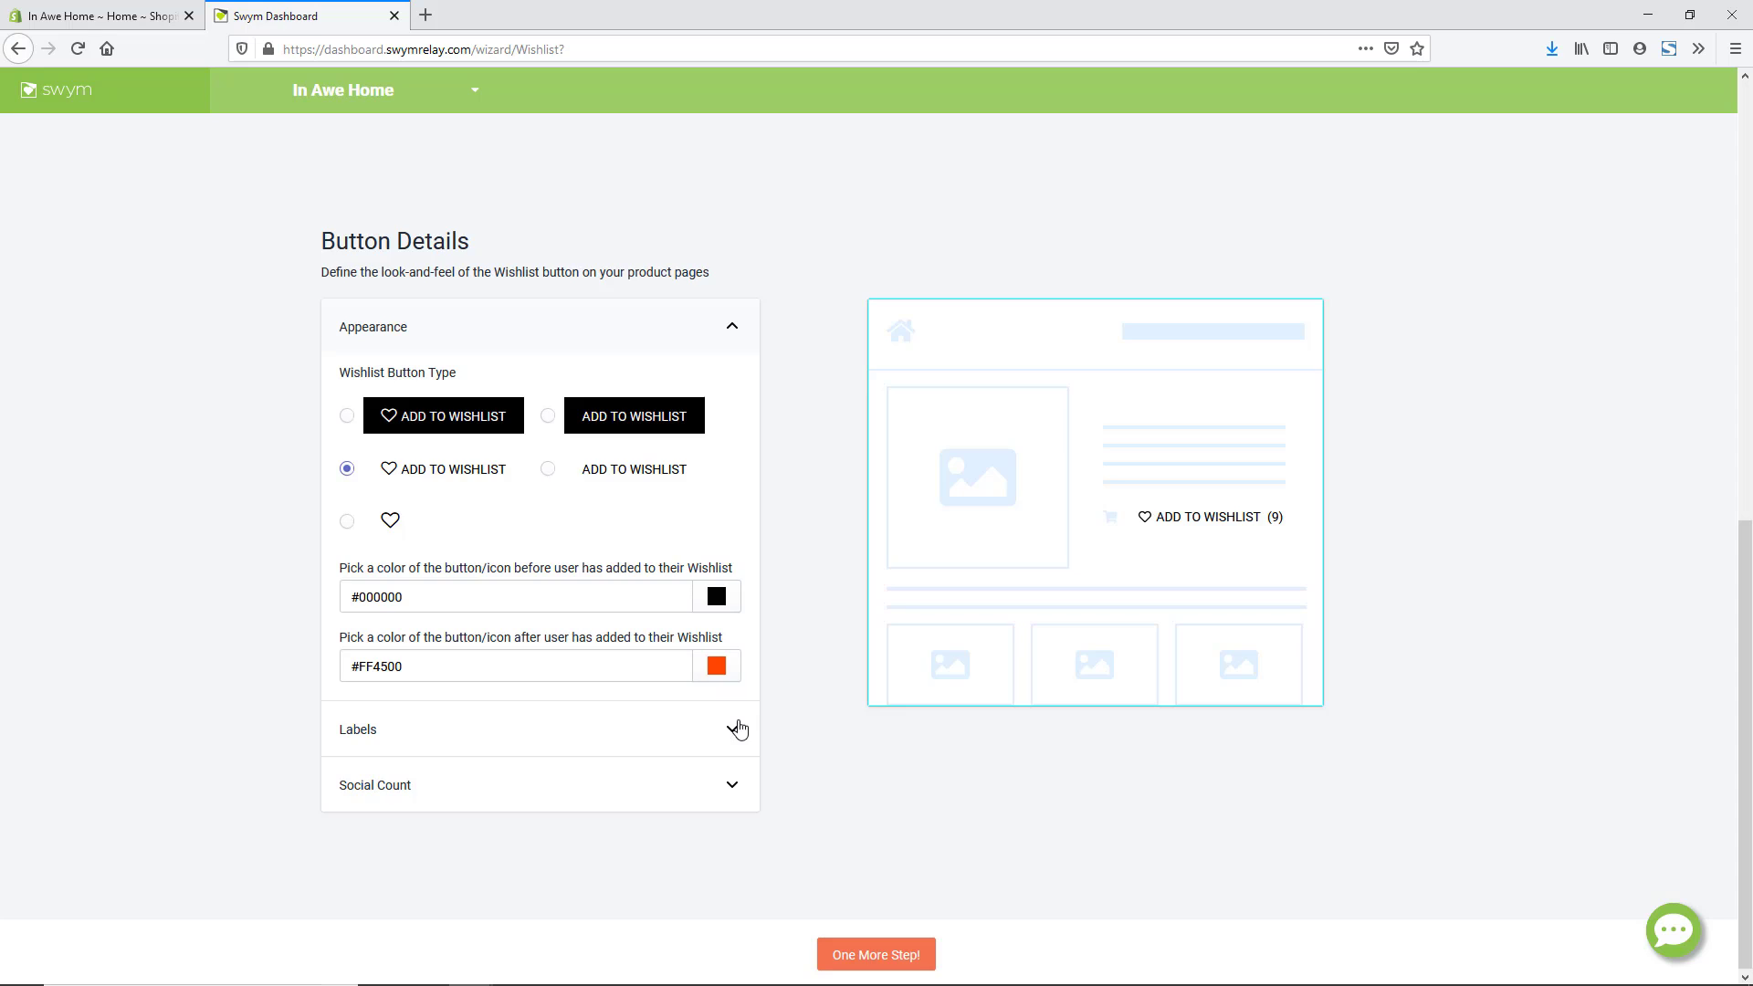
- Turn off the Social Count on the wishlist button and proceed to Email Details
{"action": "left_click", "coordinate": [740, 726]}
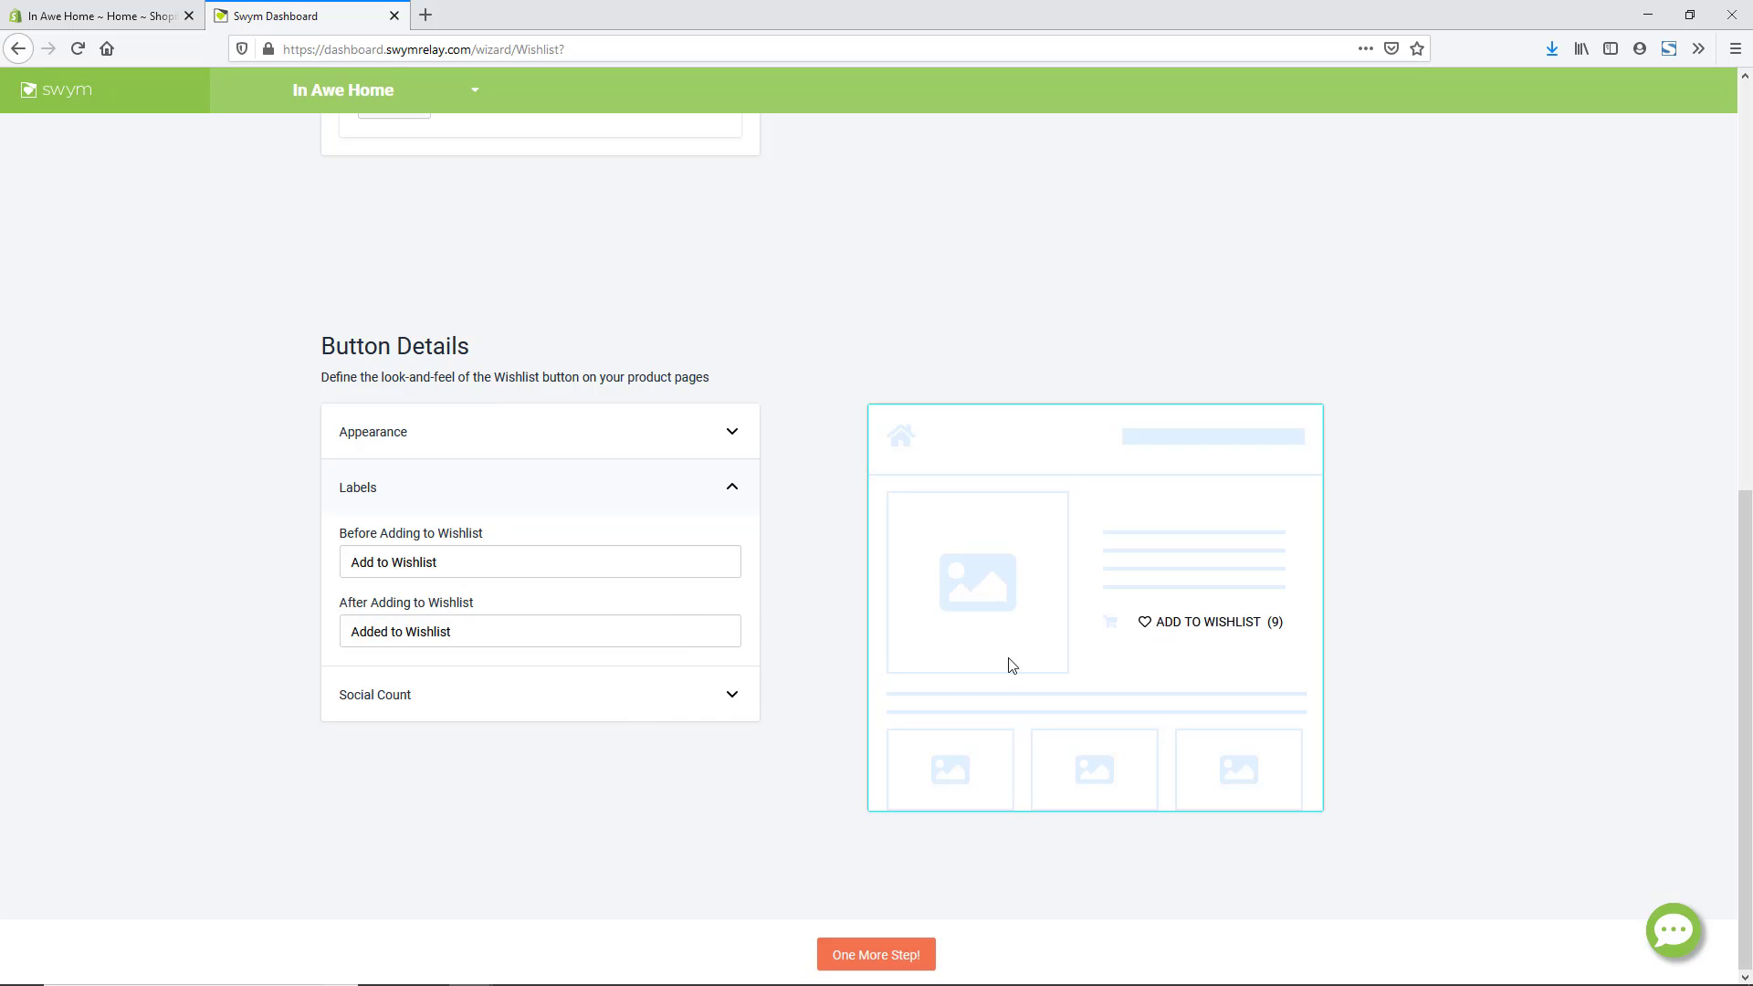
{"action": "left_click", "coordinate": [736, 700]}
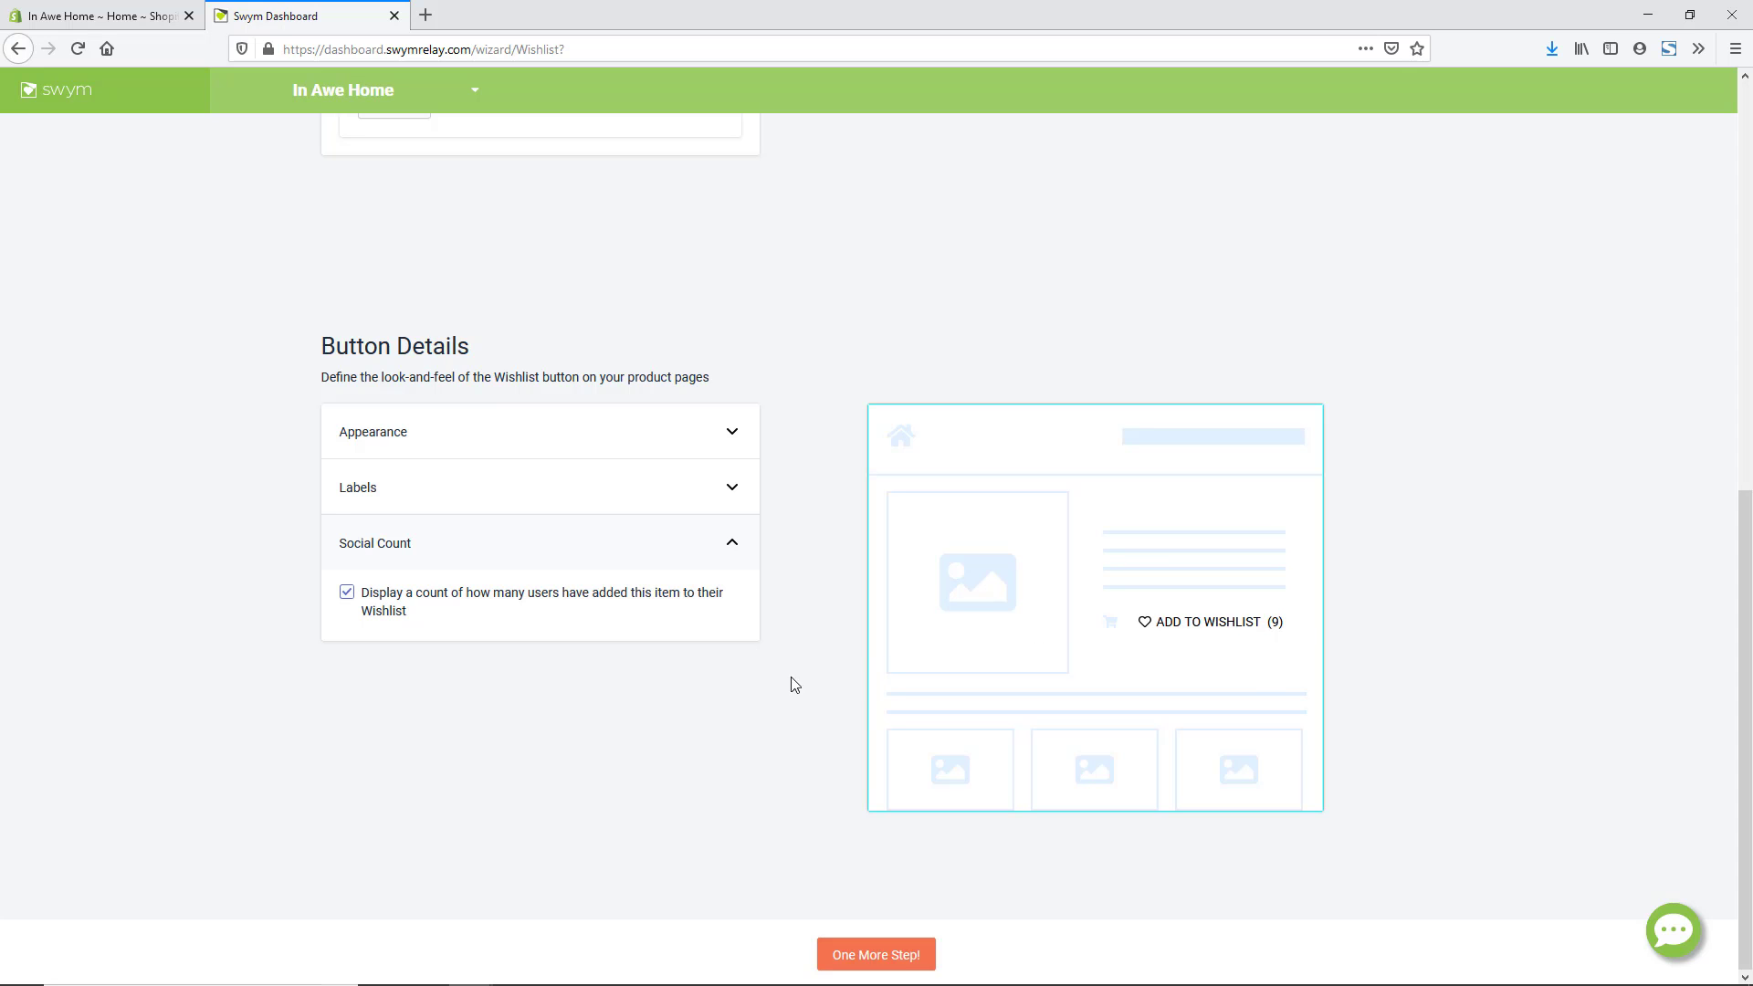
{"action": "left_click", "coordinate": [348, 595]}
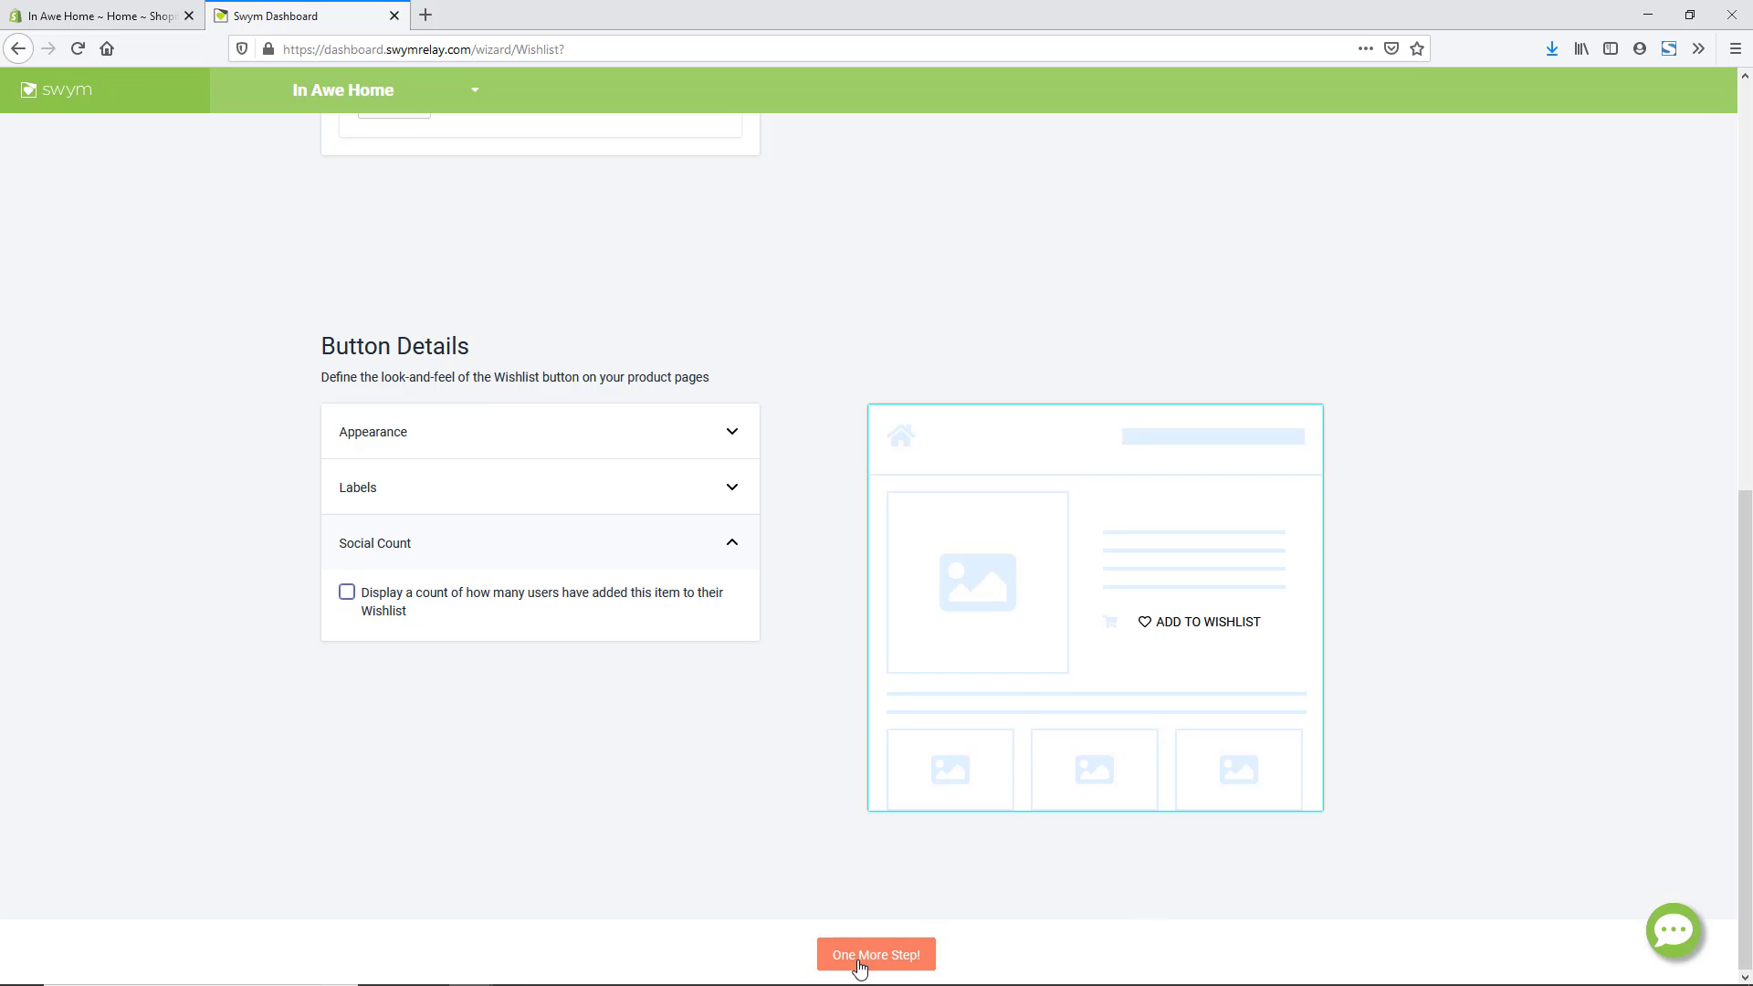
{"action": "left_click", "coordinate": [854, 956]}
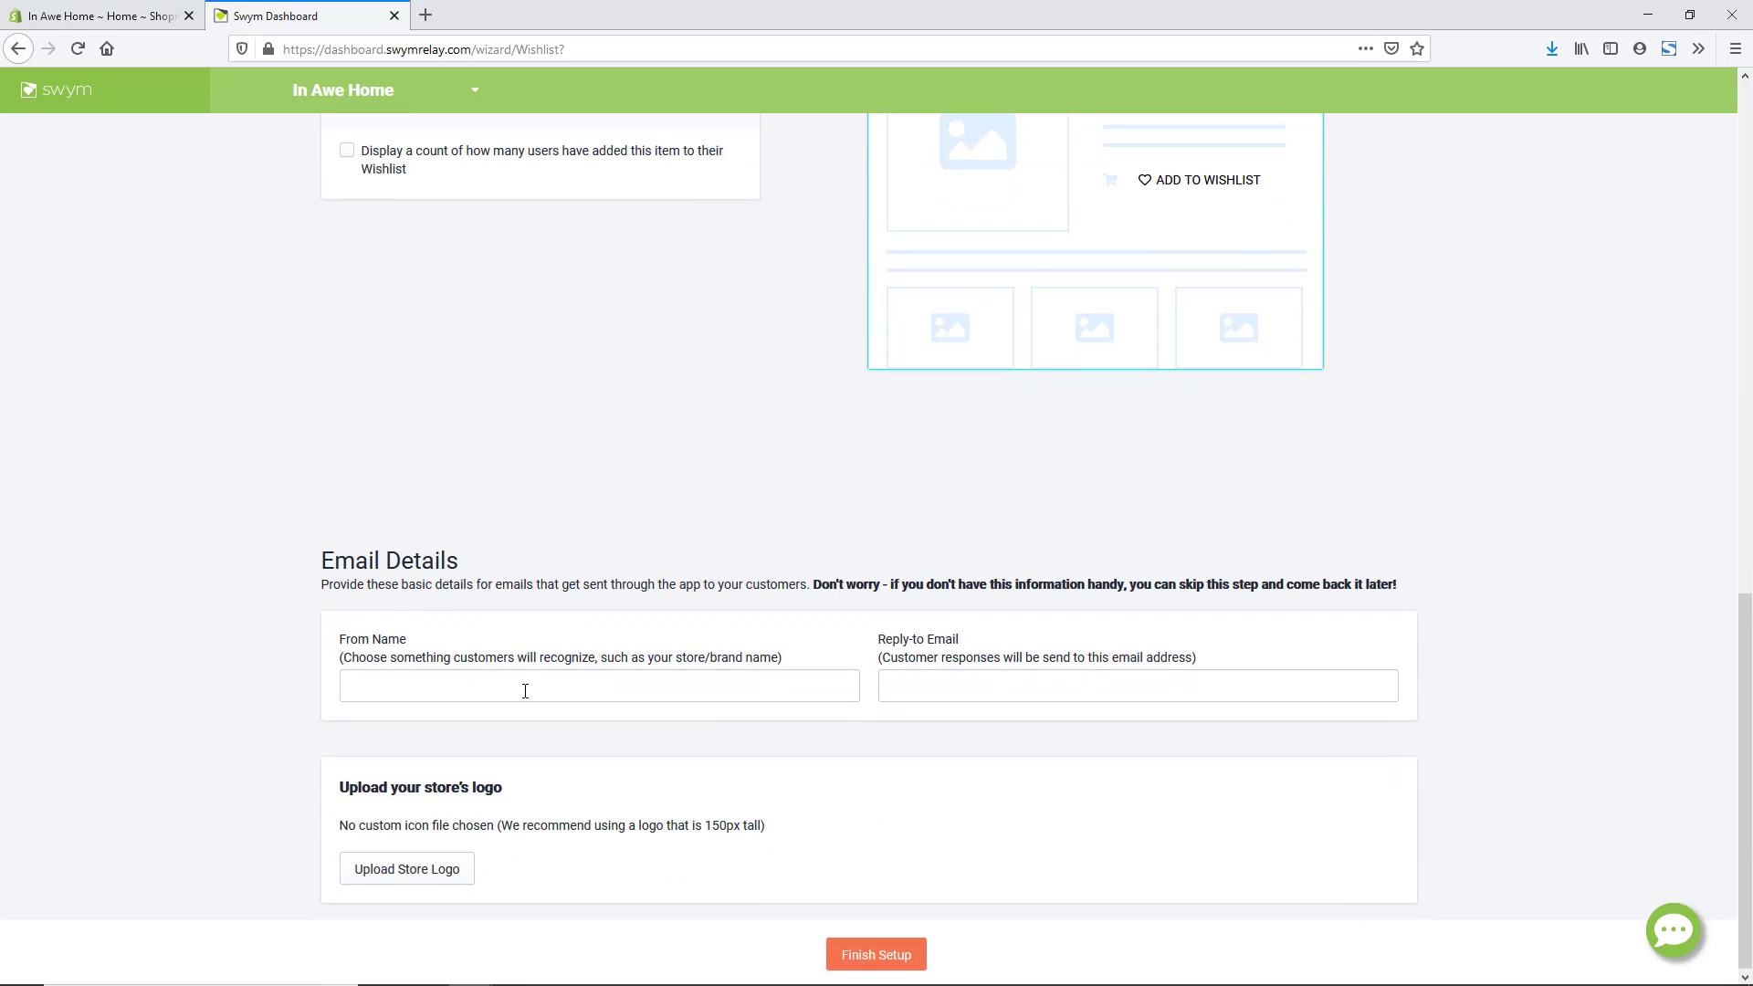
- Set the email From Name to 'In Awe Home' and enter the store's reply-to e-mail
{"action": "left_click", "coordinate": [561, 686]}
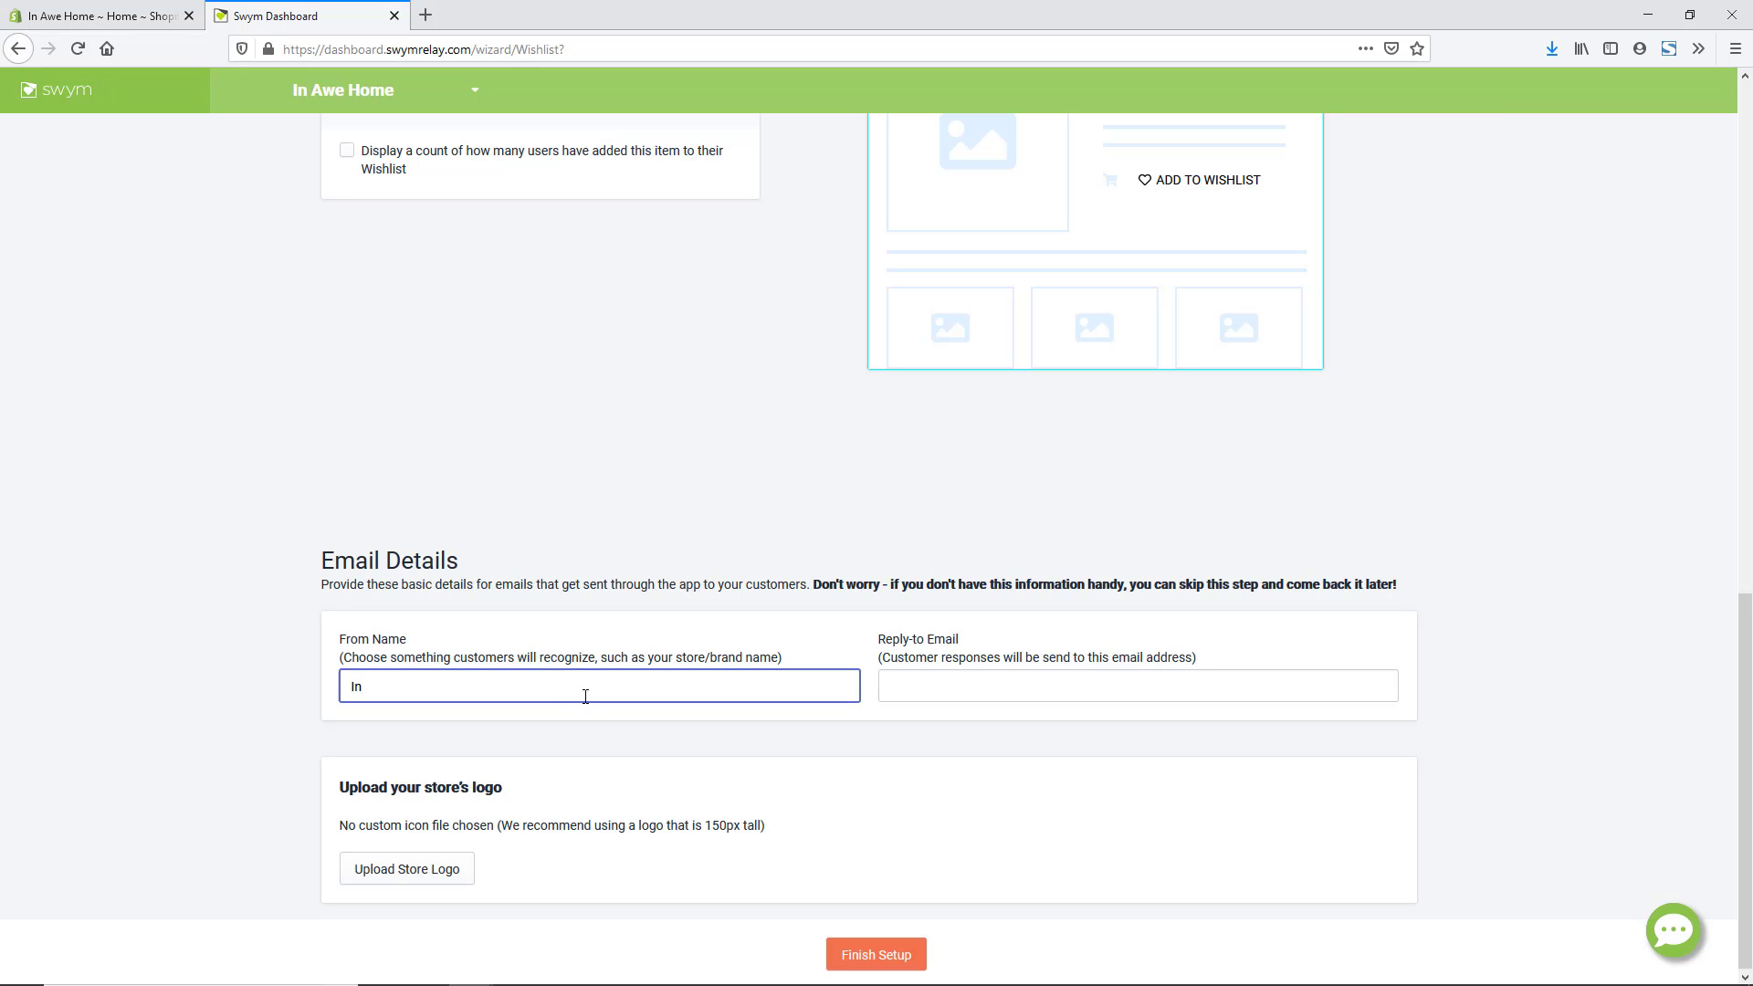
{"action": "type", "text": "In Awe Home"}
{"action": "key", "text": "Tab"}
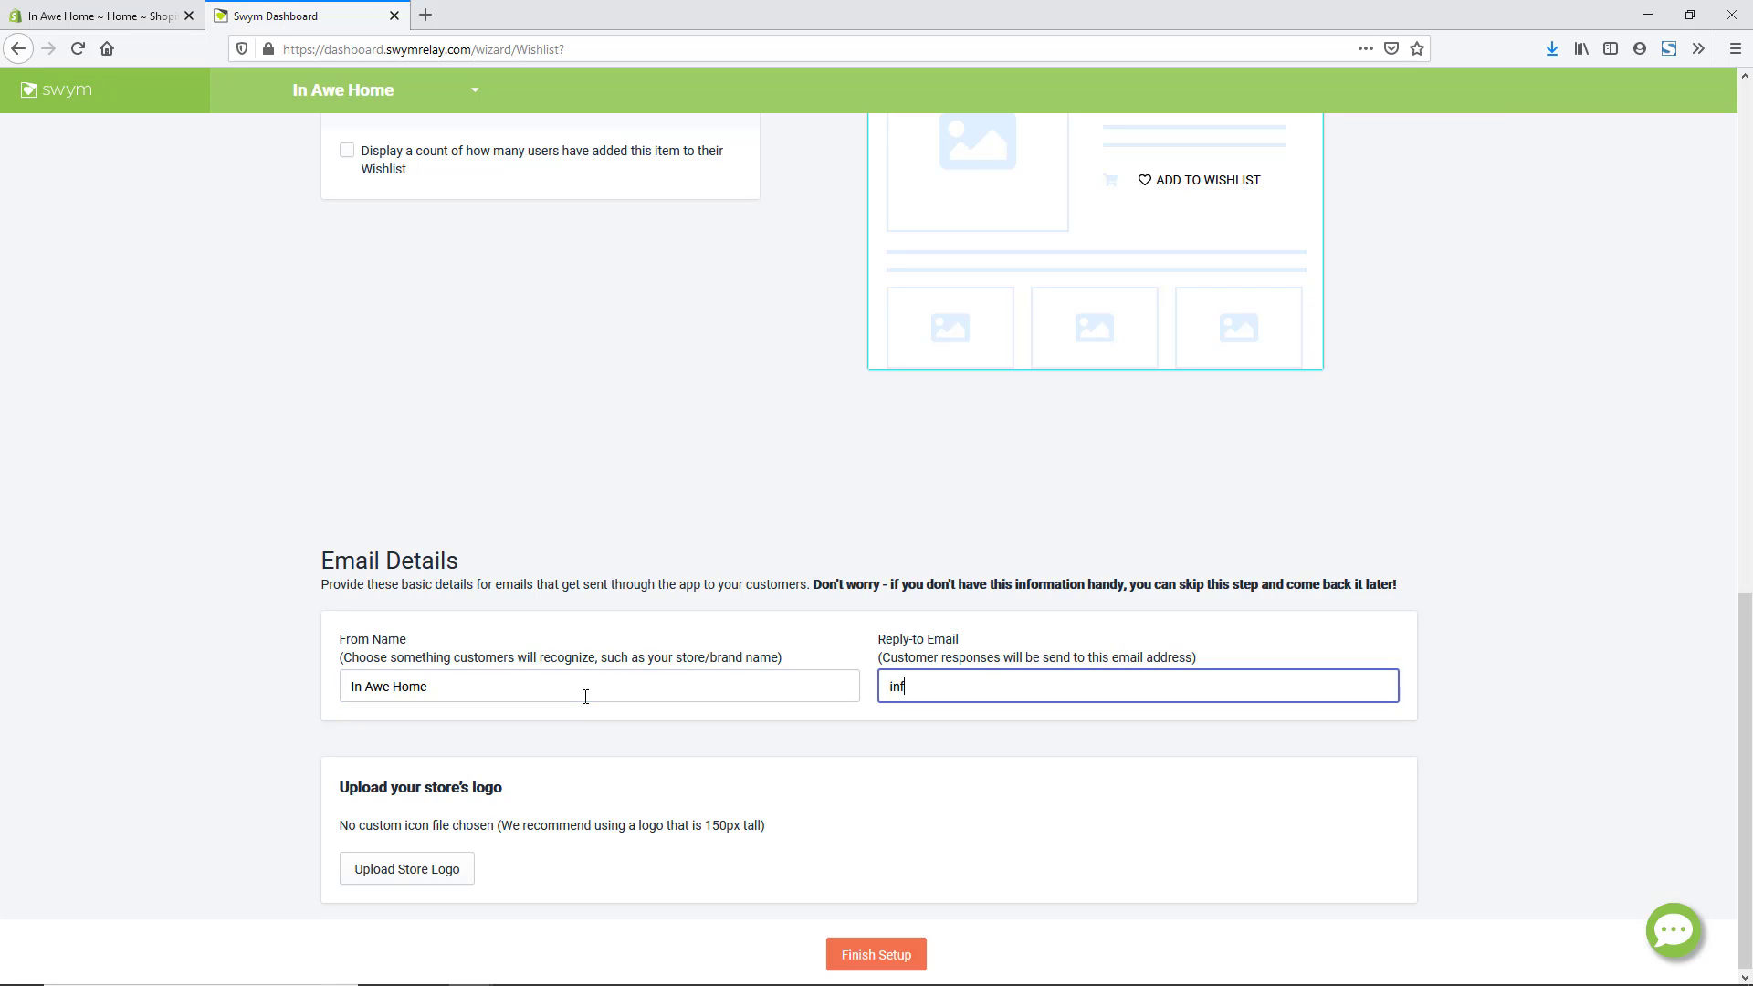
- Skip the store logo upload and finish the Wishlist+ setup
{"action": "left_click", "coordinate": [429, 870]}
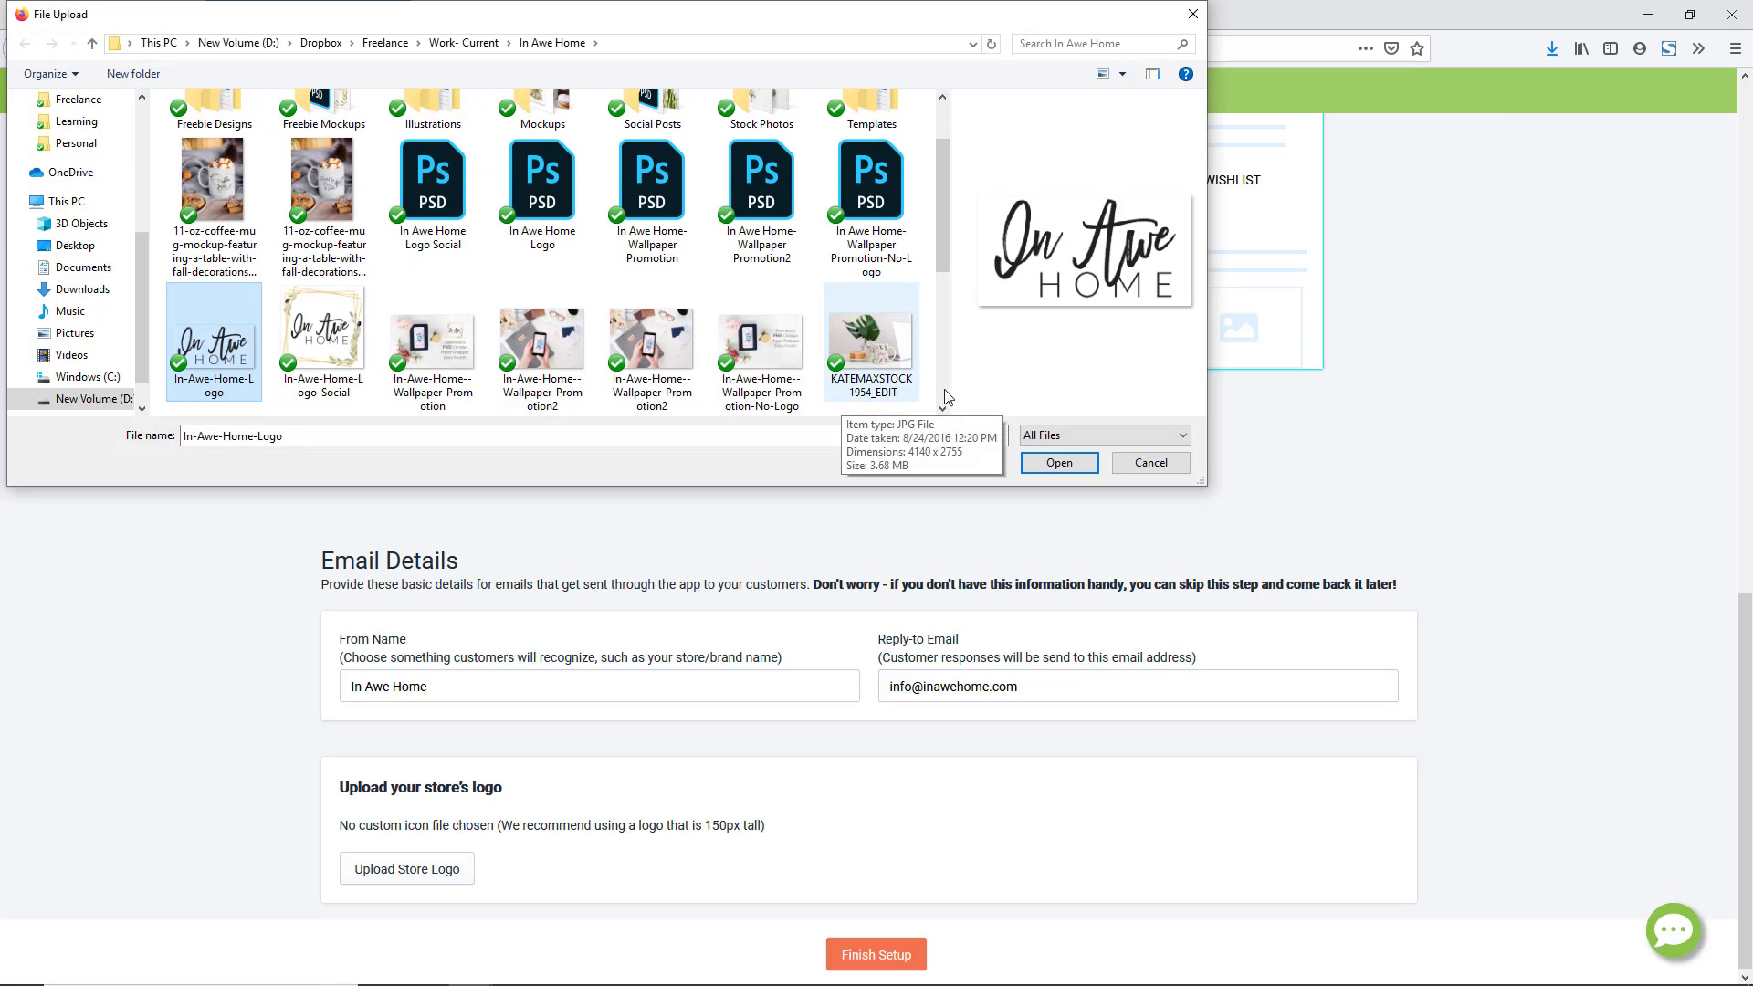
{"action": "left_click", "coordinate": [1078, 462]}
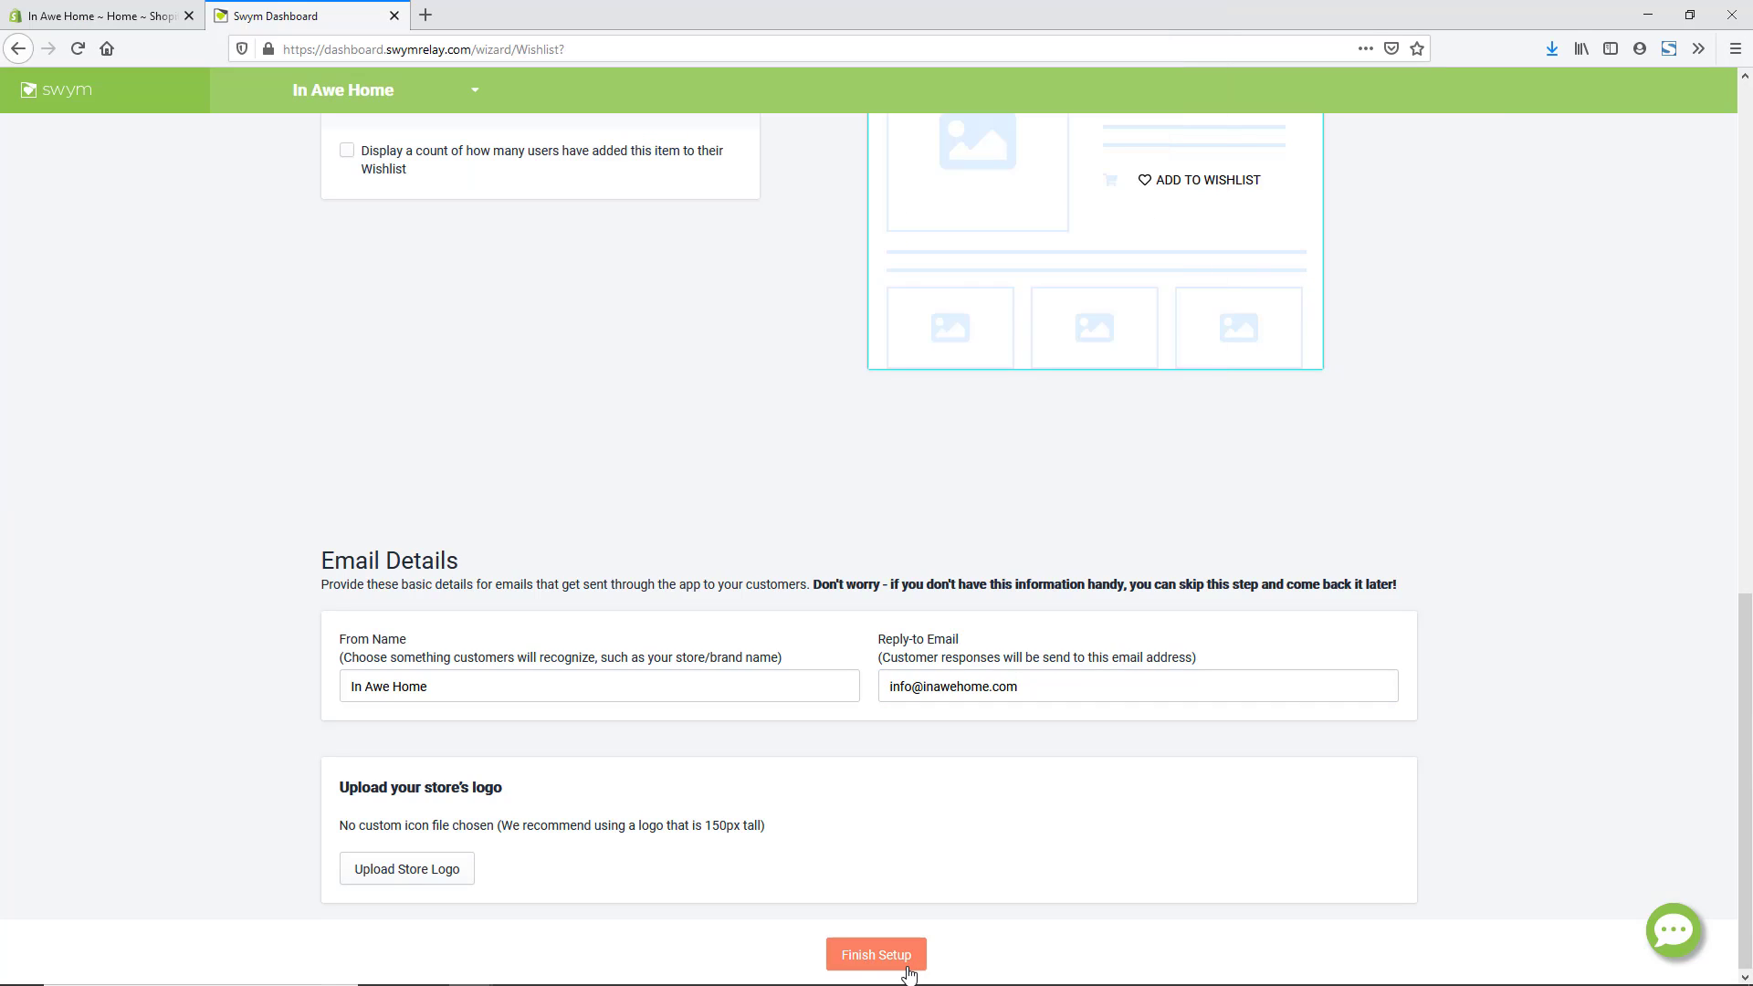
{"action": "left_click", "coordinate": [877, 959]}
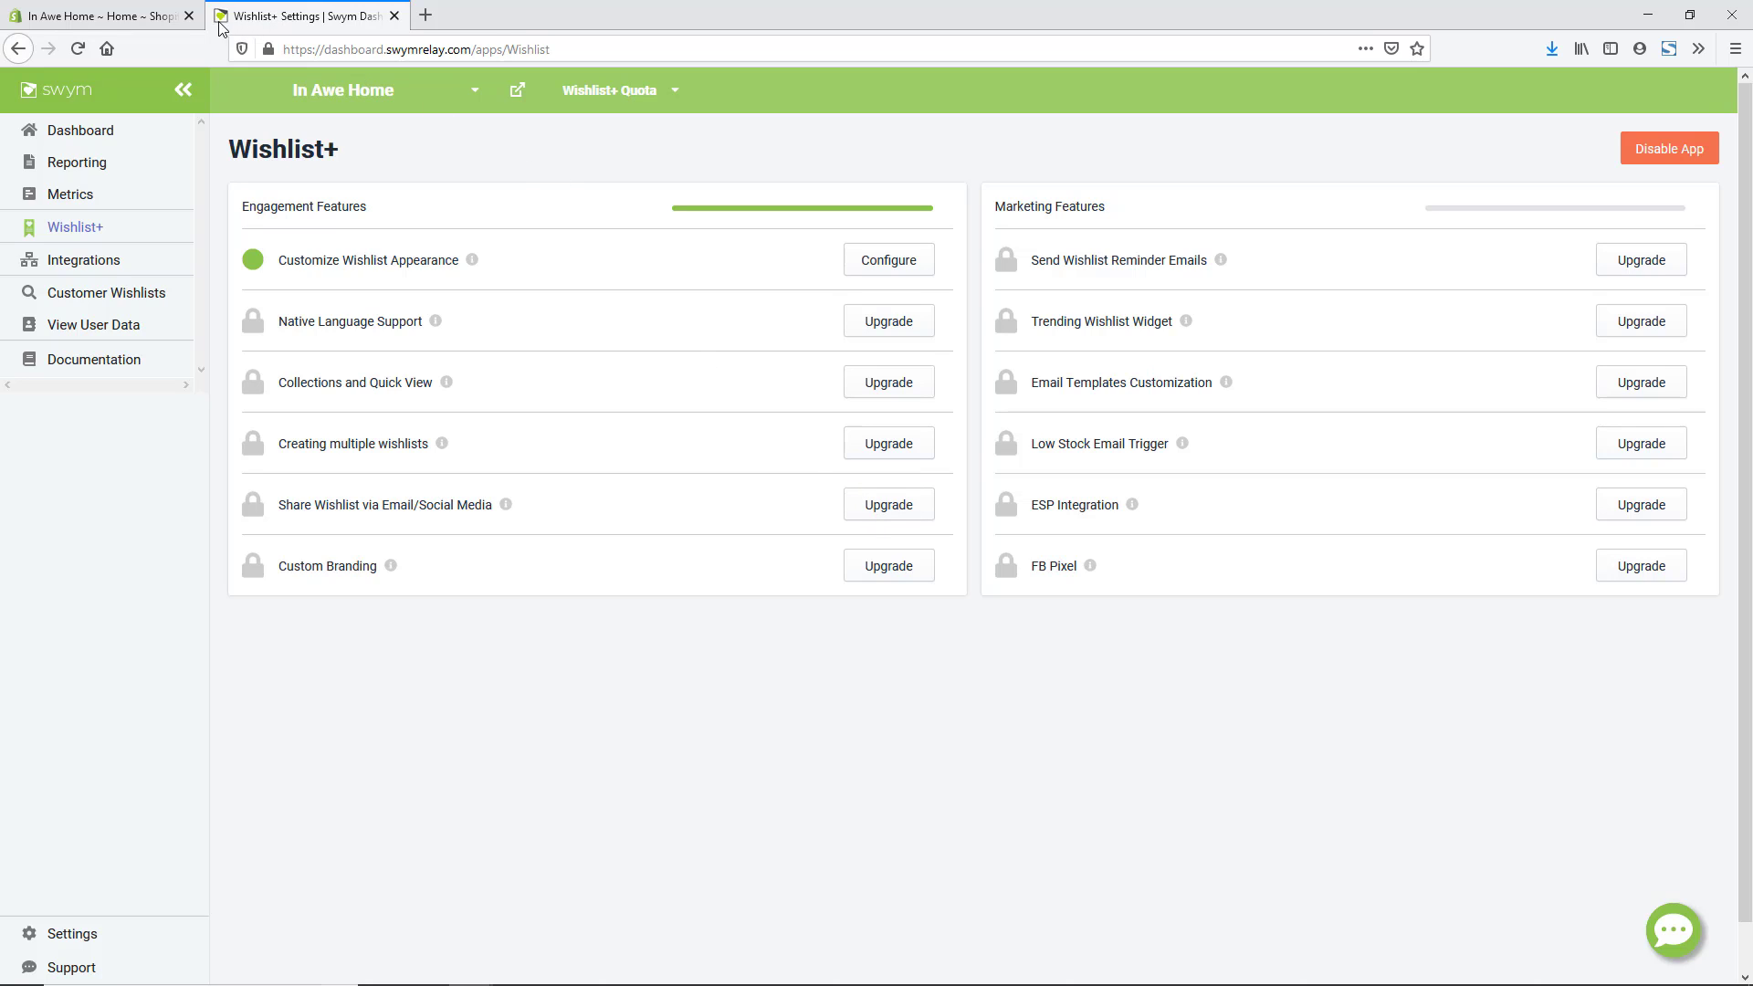
- Return to the Shopify admin Apps page in the first browser tab
{"action": "left_click", "coordinate": [114, 23]}
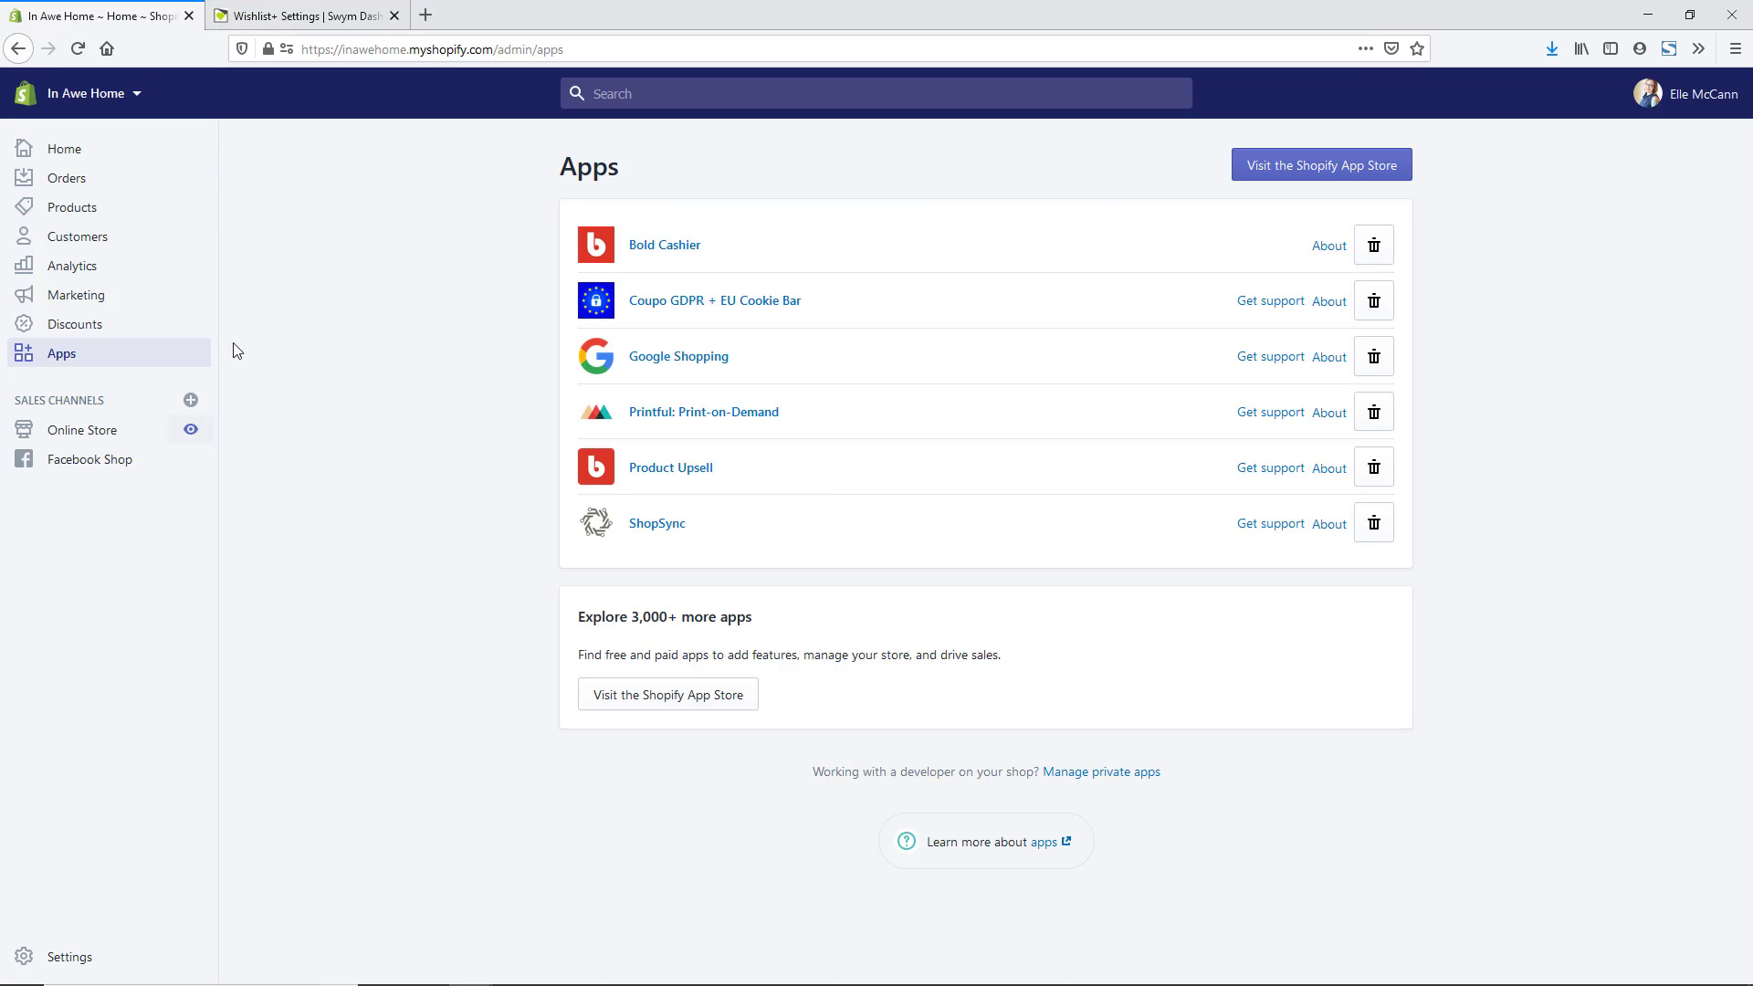
- Open the live storefront, check the black floating heart opens My Wishlist, then return to Wishlist+ settings
{"action": "left_click", "coordinate": [192, 431]}
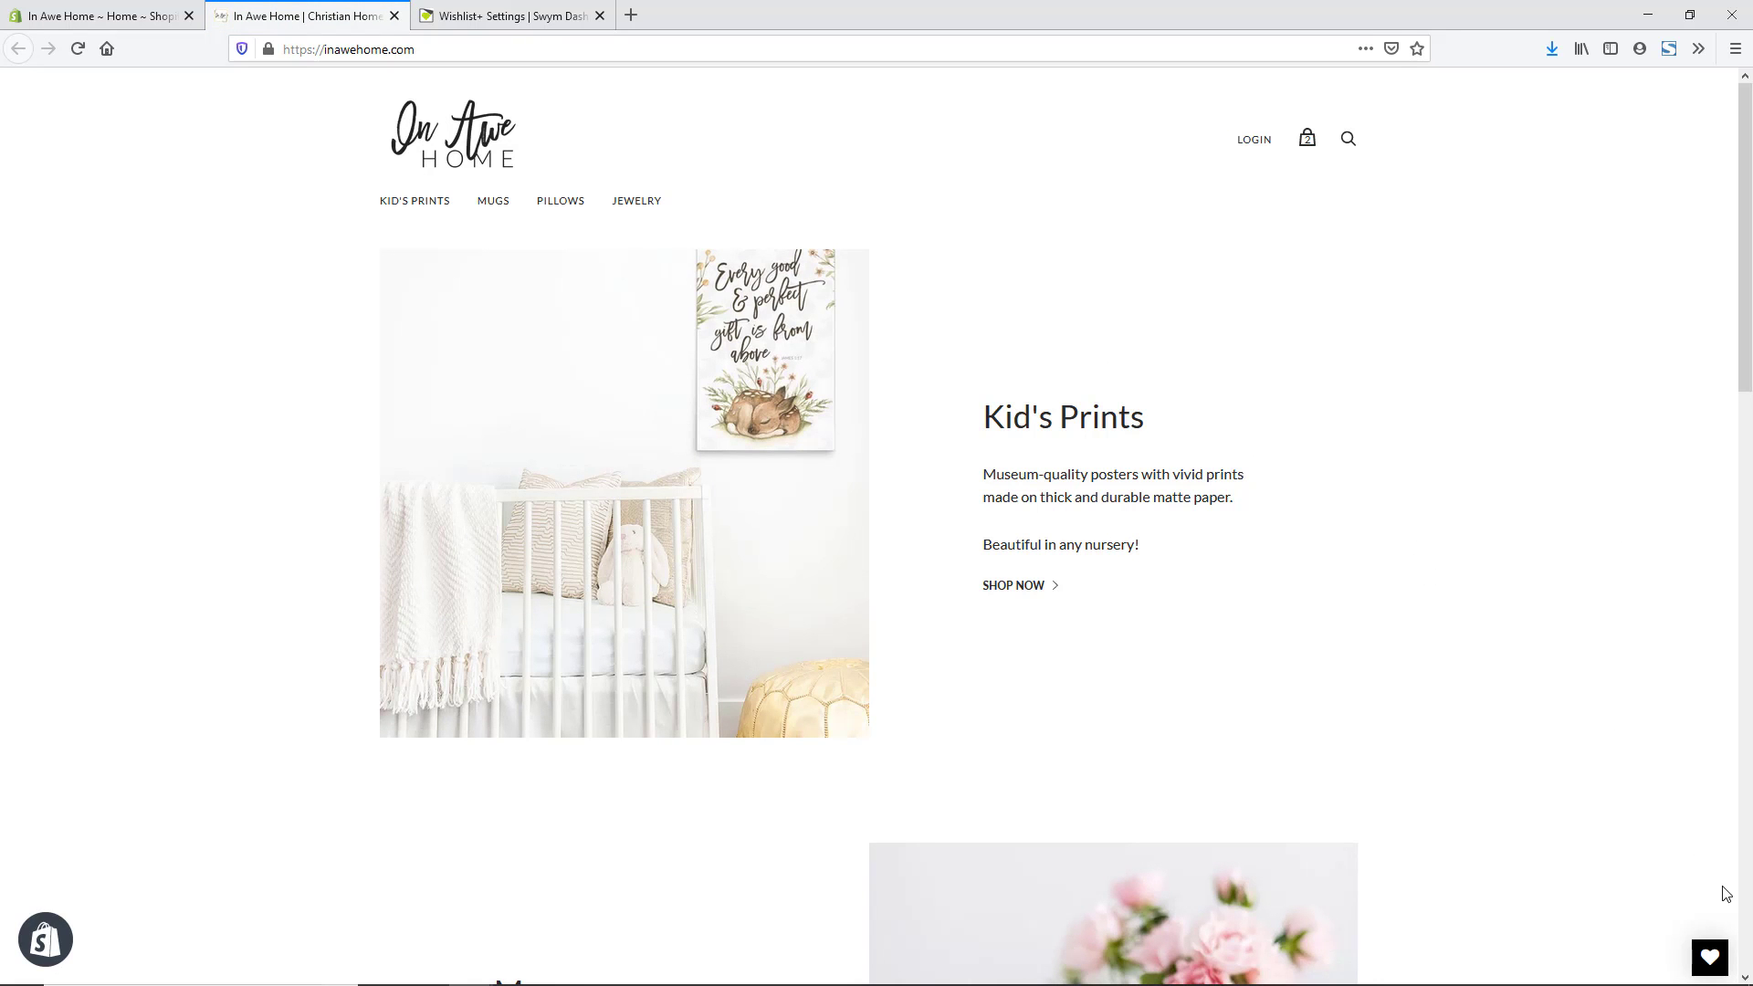
{"action": "left_click", "coordinate": [1709, 959]}
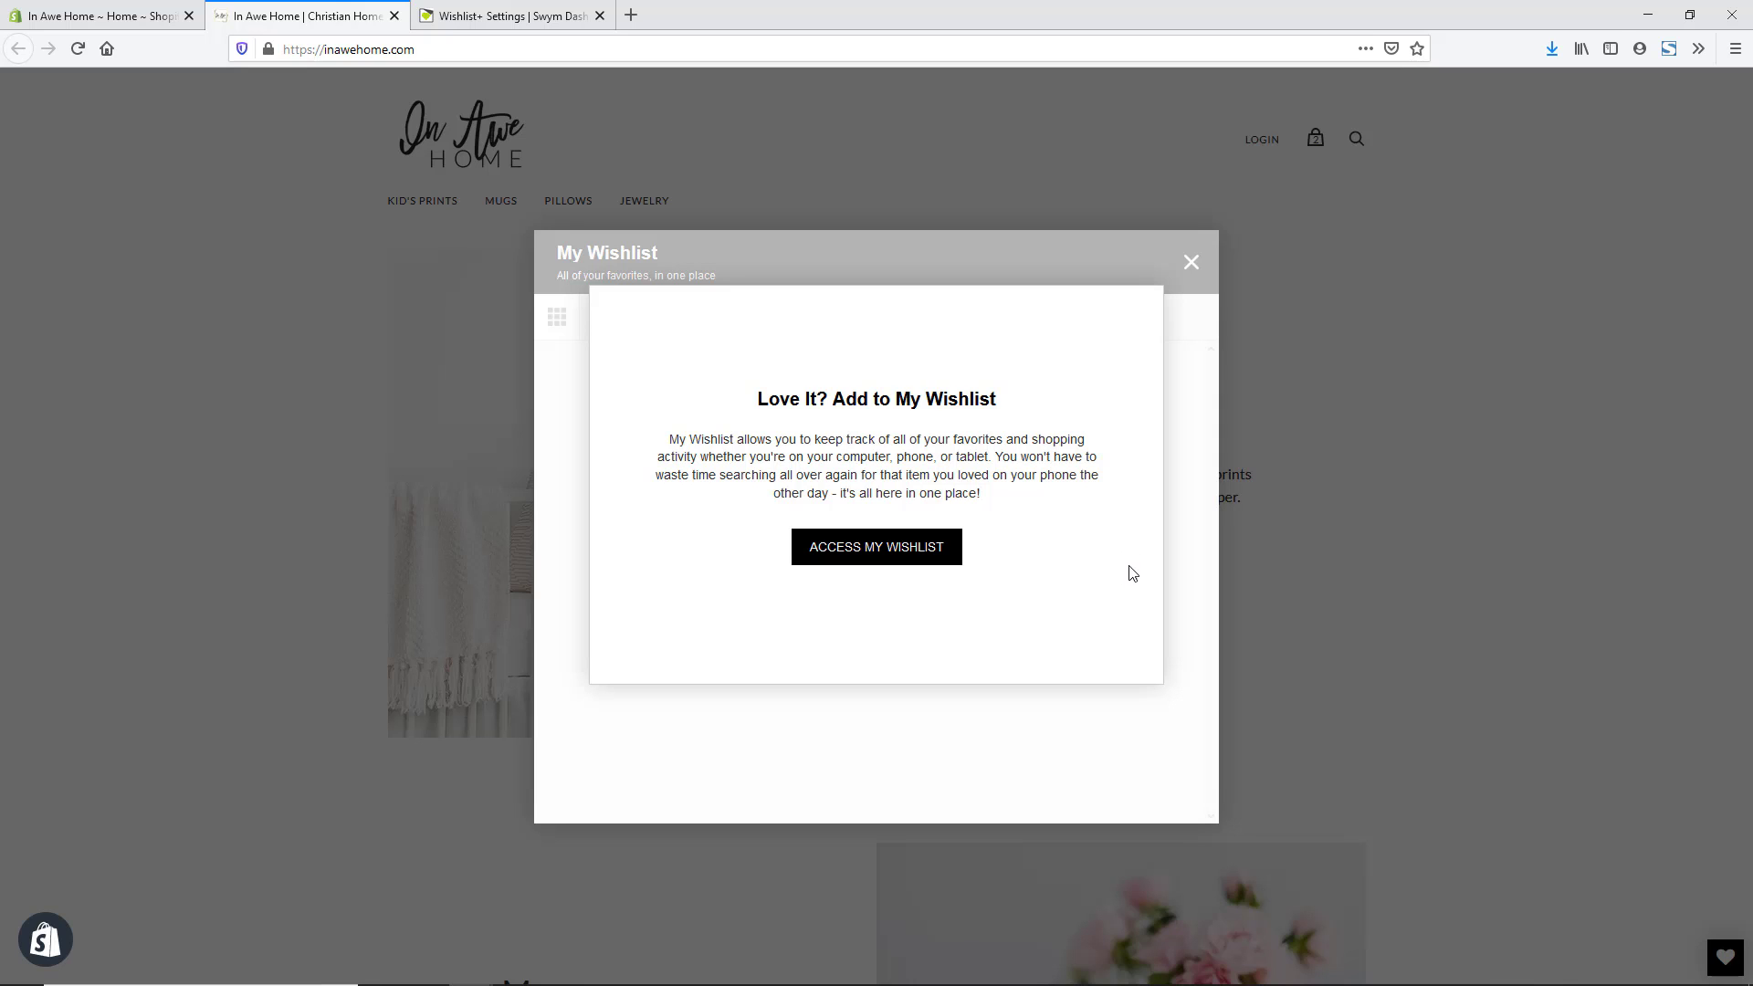
{"action": "left_click", "coordinate": [447, 26]}
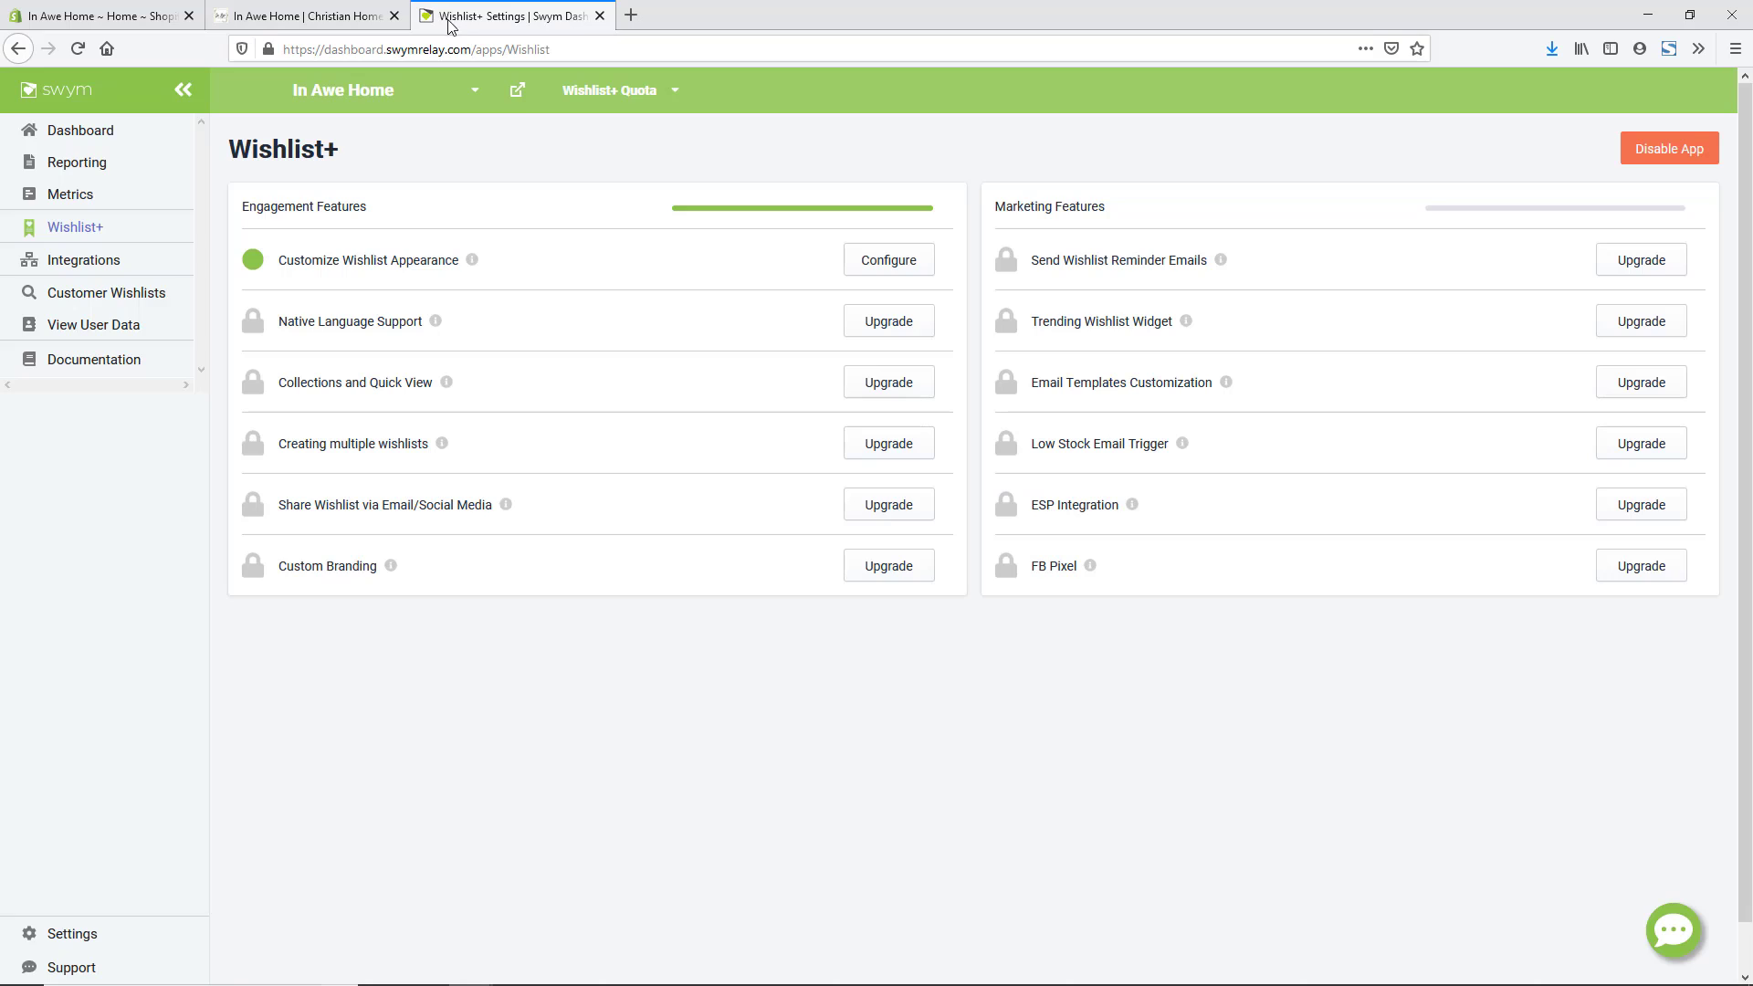